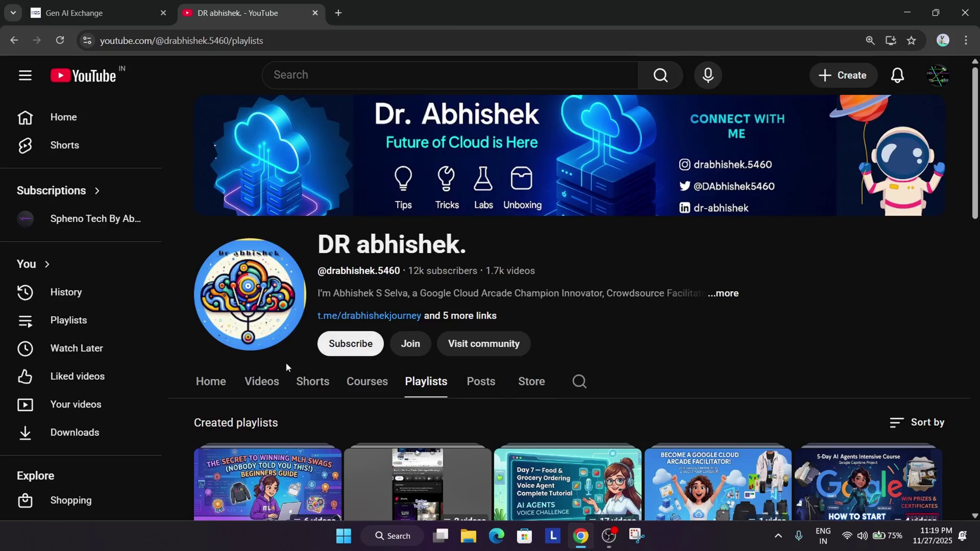
Step: Browse the DR abhishek. channel's Shorts, then show its latest uploaded videos
left_click(311, 381)
scroll(429, 345, "down", 5)
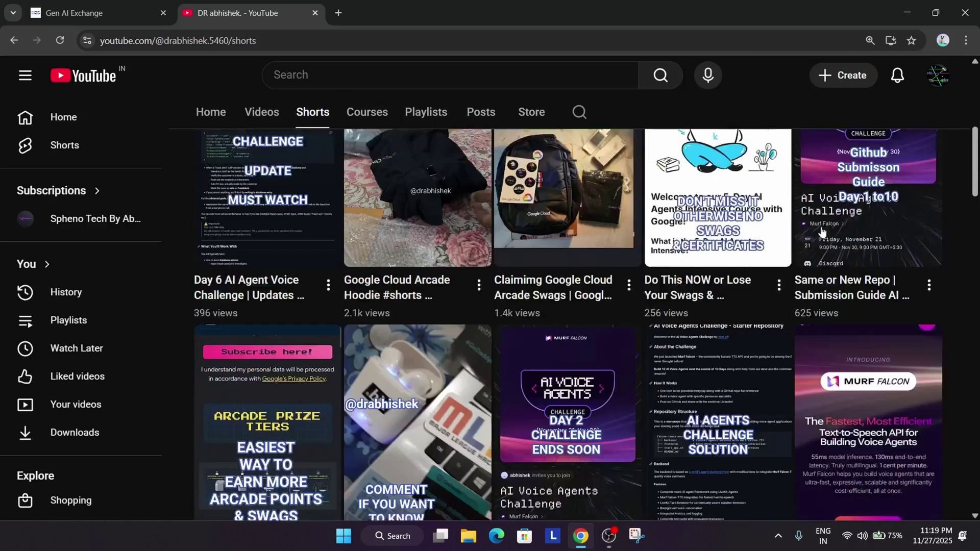
scroll(375, 419, "down", 5)
scroll(375, 419, "down", 2)
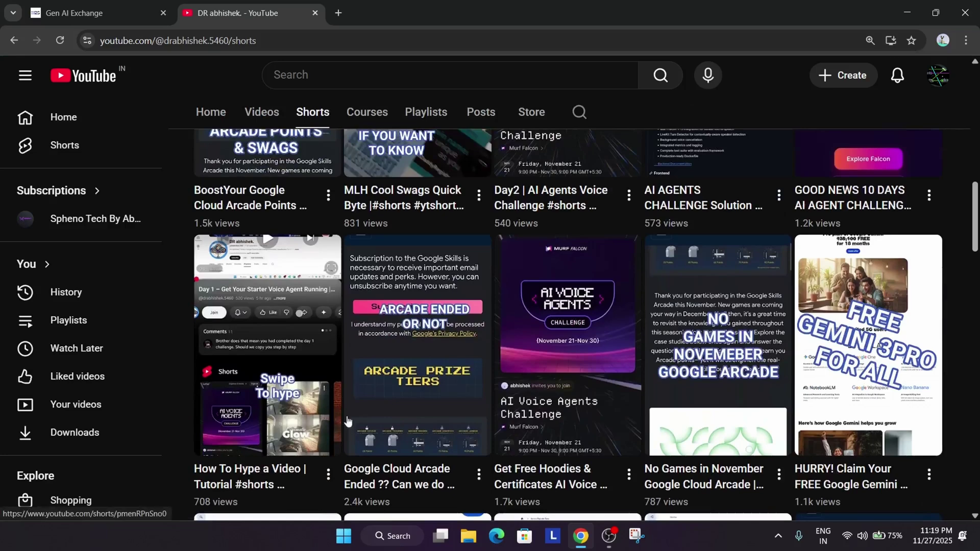
scroll(218, 437, "up", 3)
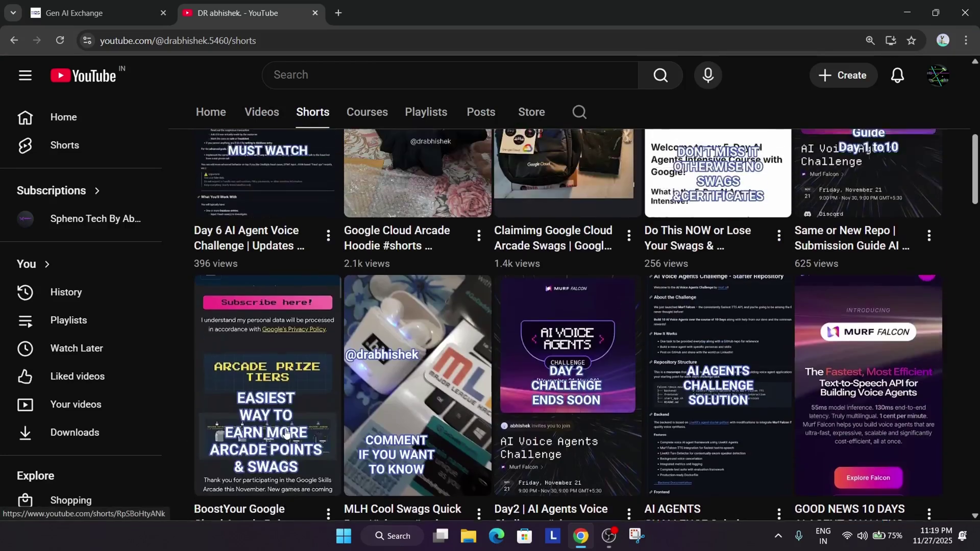
scroll(309, 401, "up", 5)
scroll(309, 402, "up", 1)
left_click(253, 317)
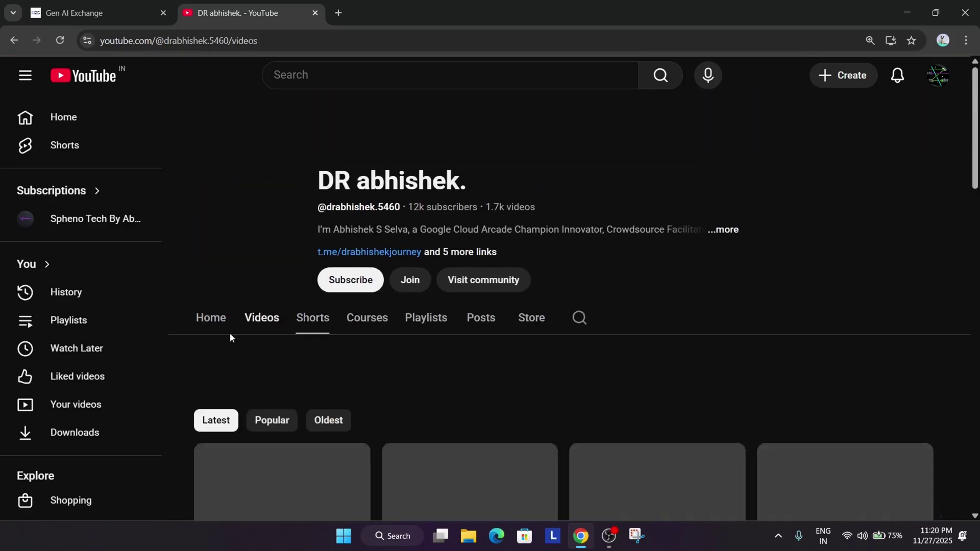
scroll(307, 385, "down", 1)
scroll(307, 384, "down", 2)
scroll(318, 387, "up", 3)
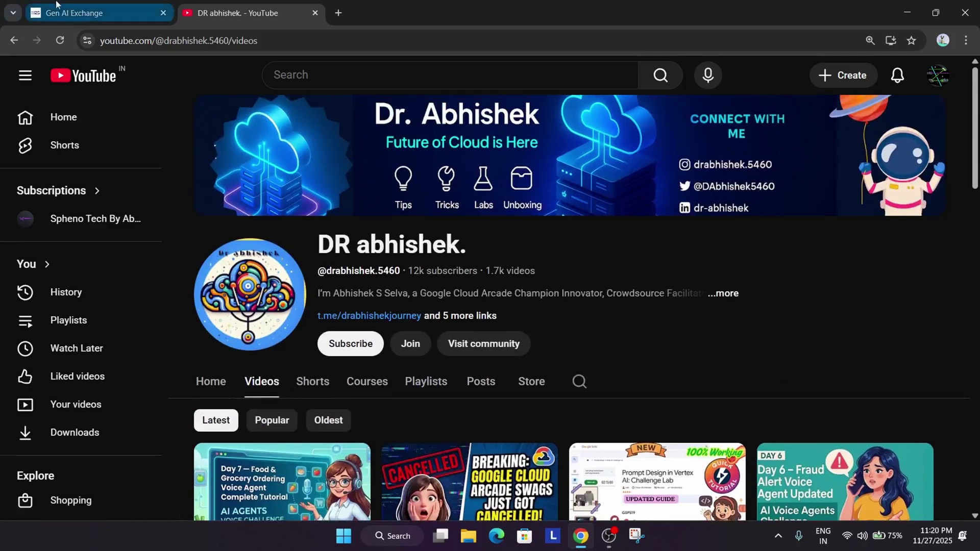
Step: Switch to the Gen AI Exchange Academy tab to see who can participate
left_click(73, 8)
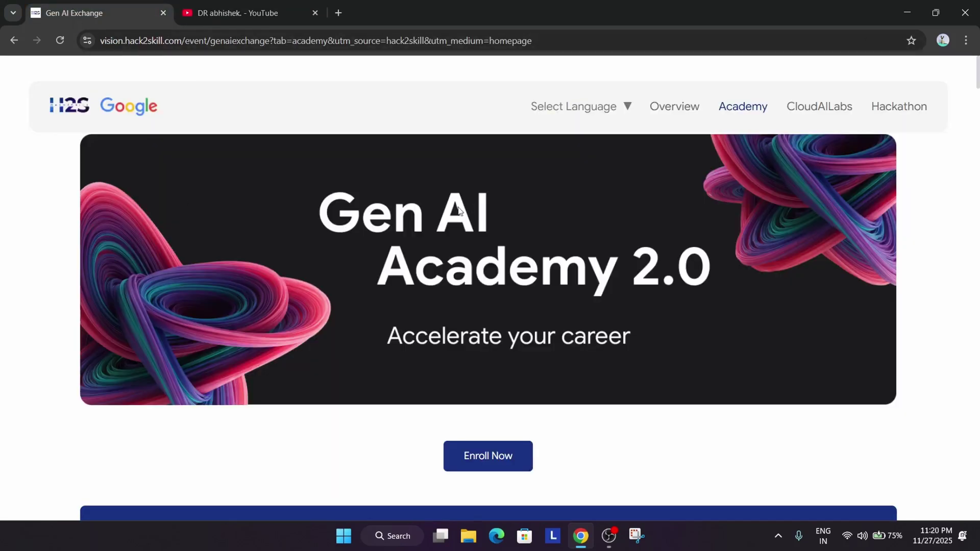
scroll(383, 245, "down", 1)
scroll(383, 243, "down", 3)
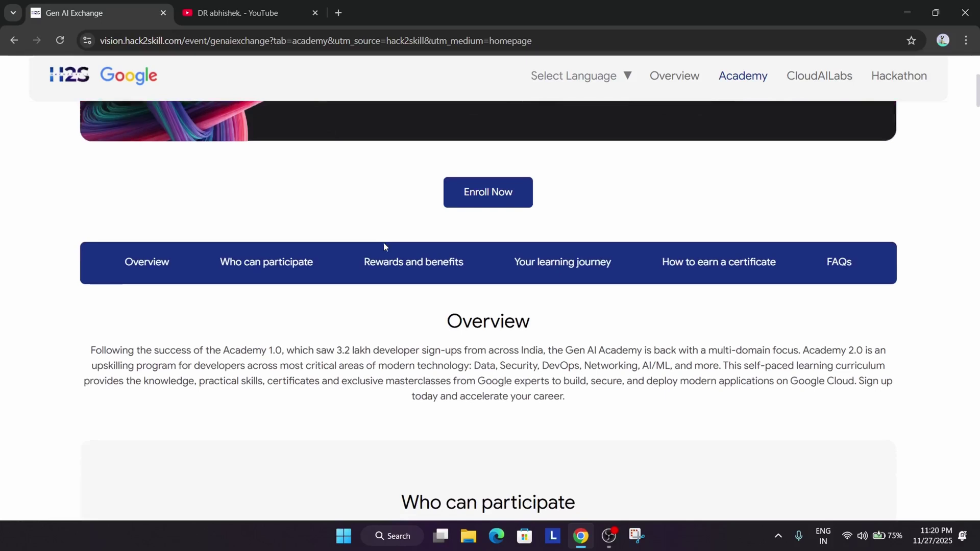
scroll(384, 243, "down", 3)
scroll(379, 244, "down", 2)
scroll(378, 244, "up", 2)
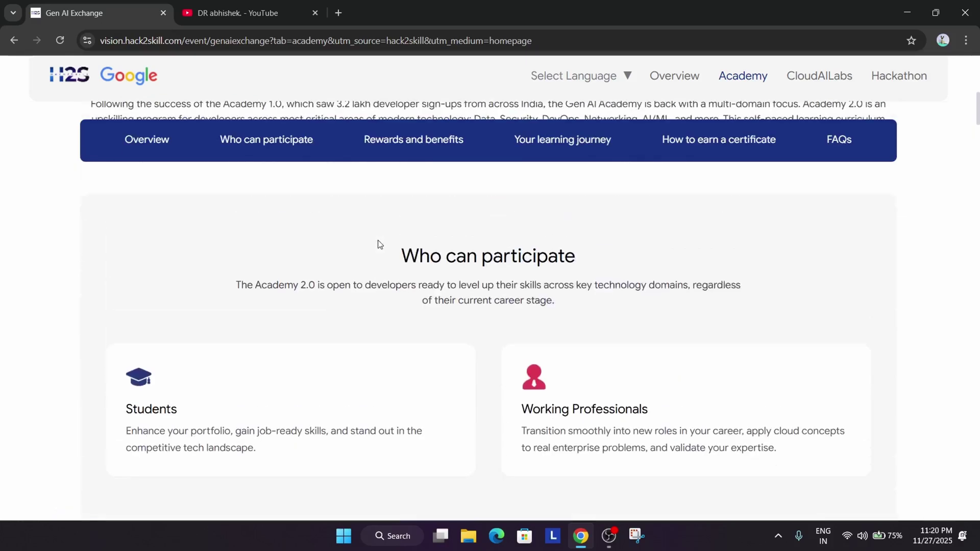
scroll(377, 244, "down", 1)
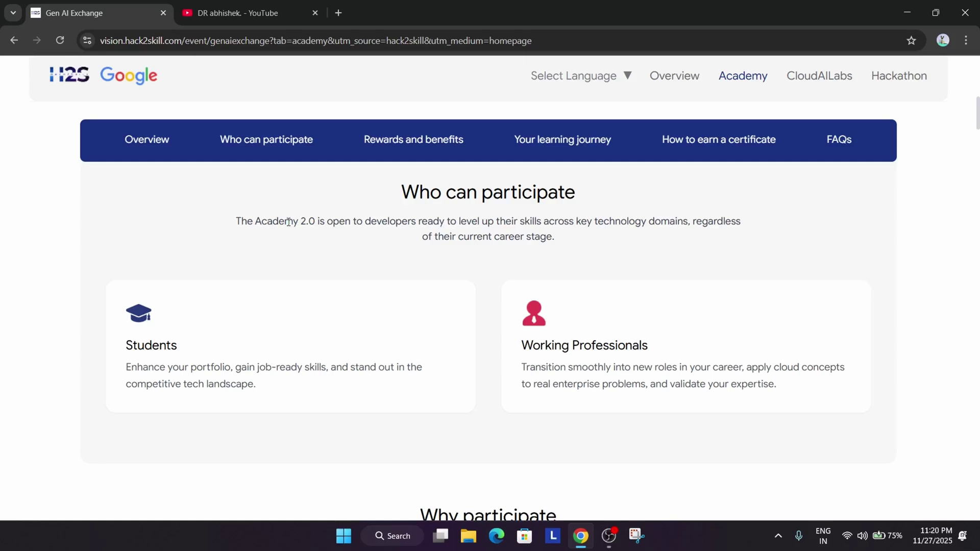
scroll(277, 259, "down", 2)
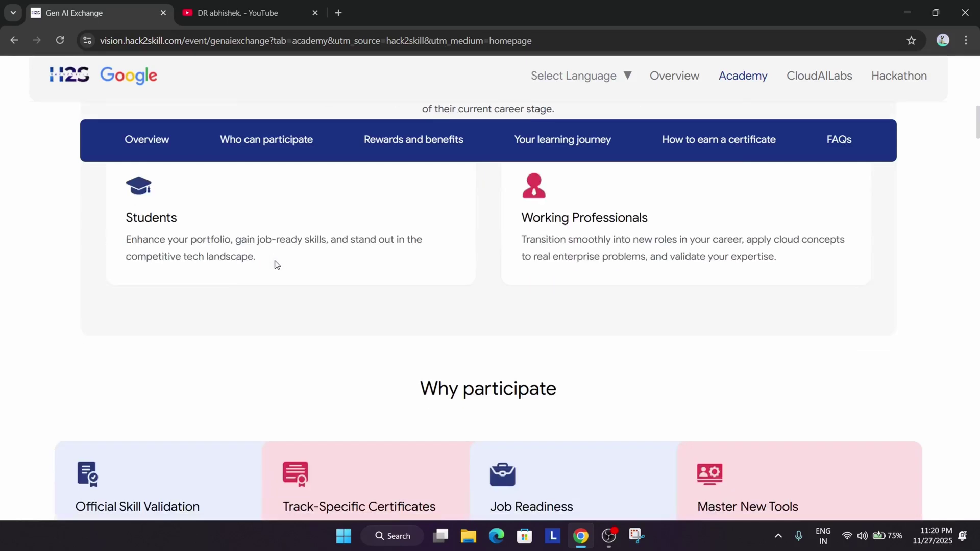
scroll(274, 264, "down", 1)
scroll(275, 267, "down", 1)
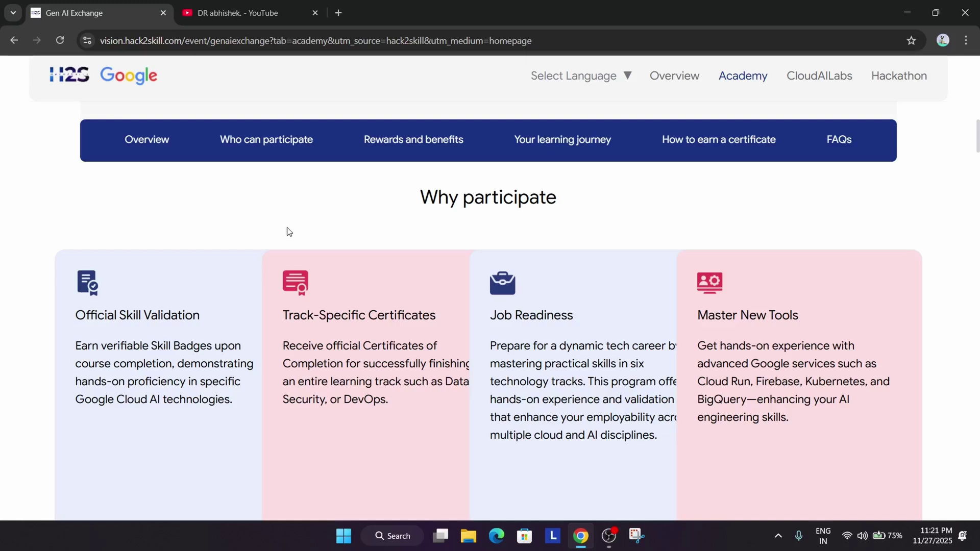
scroll(273, 280, "down", 2)
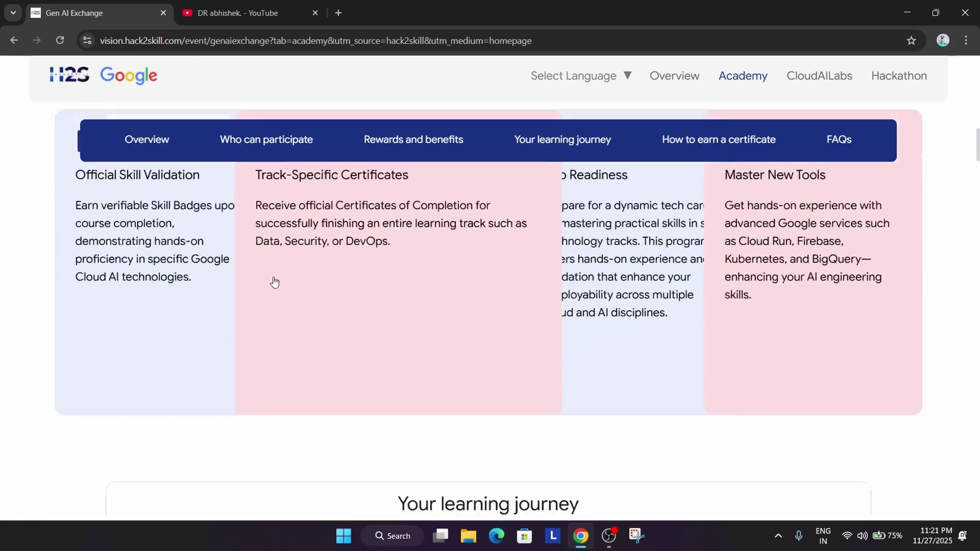
scroll(272, 283, "down", 2)
scroll(237, 299, "down", 3)
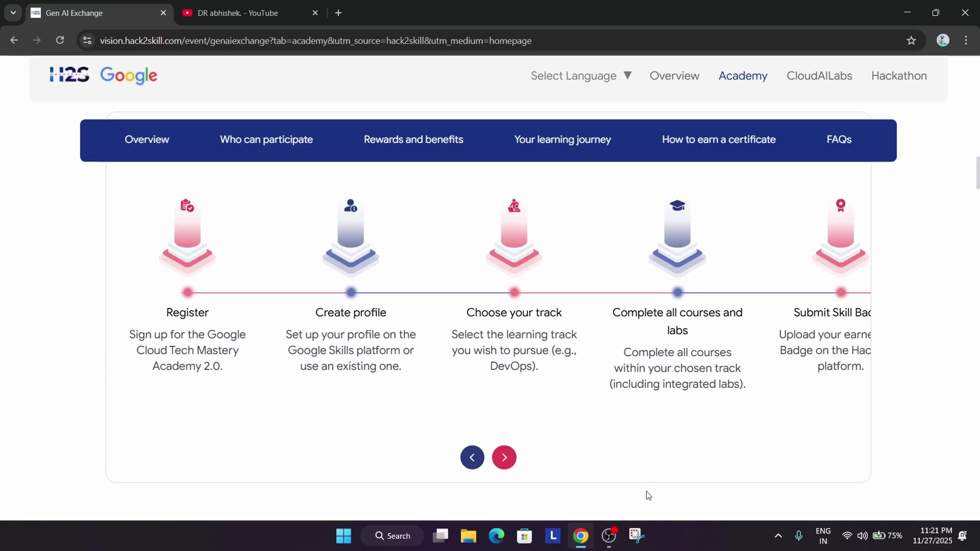
Step: Scroll to the learning journey steps, then bring up a blank Notepad tab
left_click(608, 534)
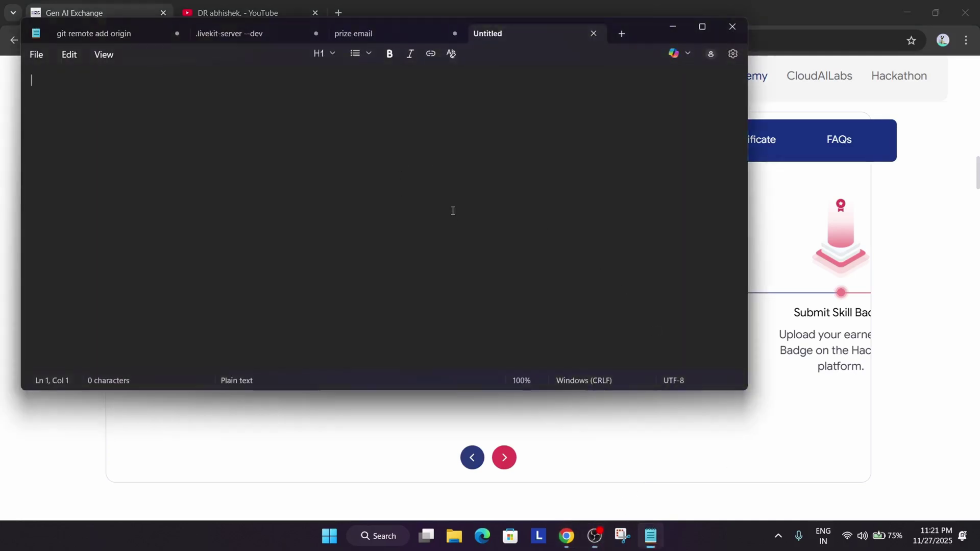
scroll(438, 210, "up", 17, "ctrl")
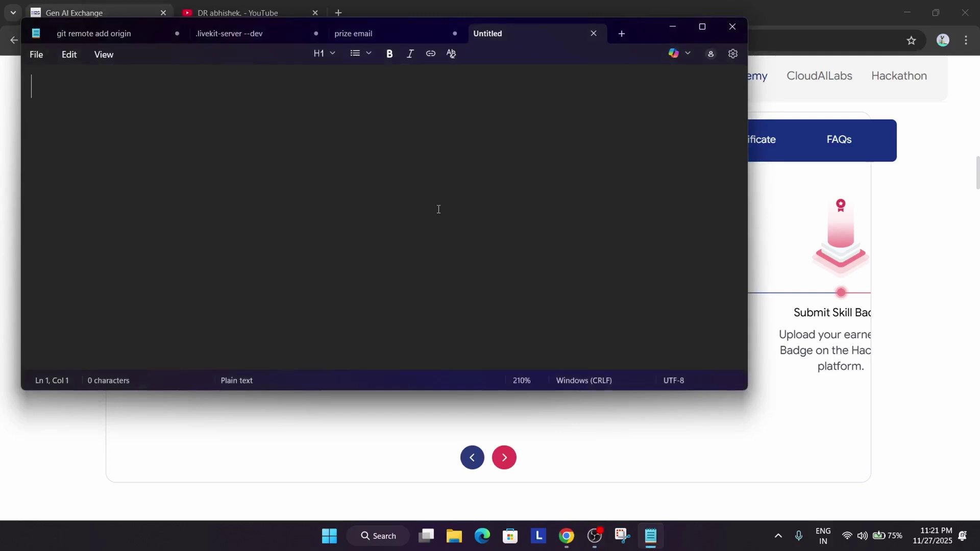
type("1")
type(".   ")
type("swags ")
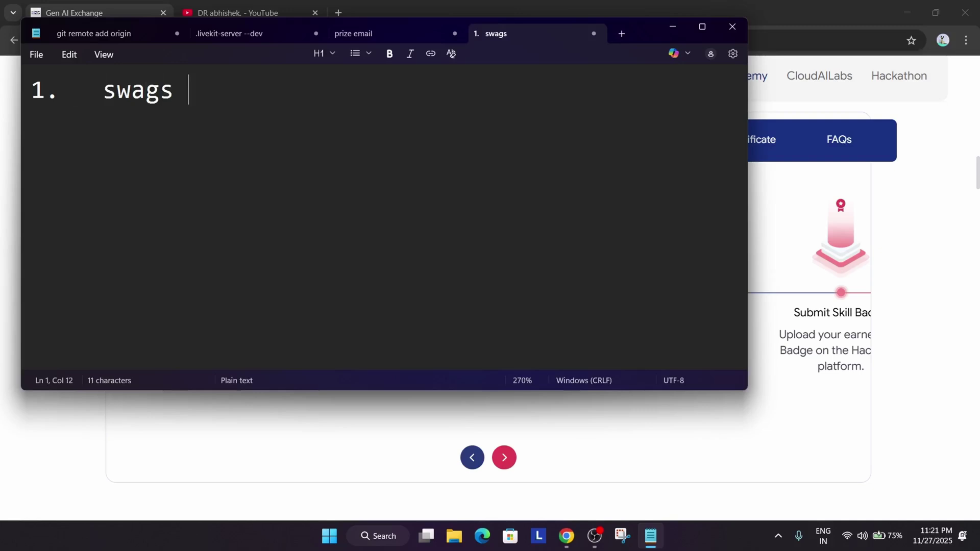
type("----")
Step: Type the '1. swags ----' heading, blank lines, then '99% swags not give 1%'
key("Return")
key("Return")
key("Return")
type("99")
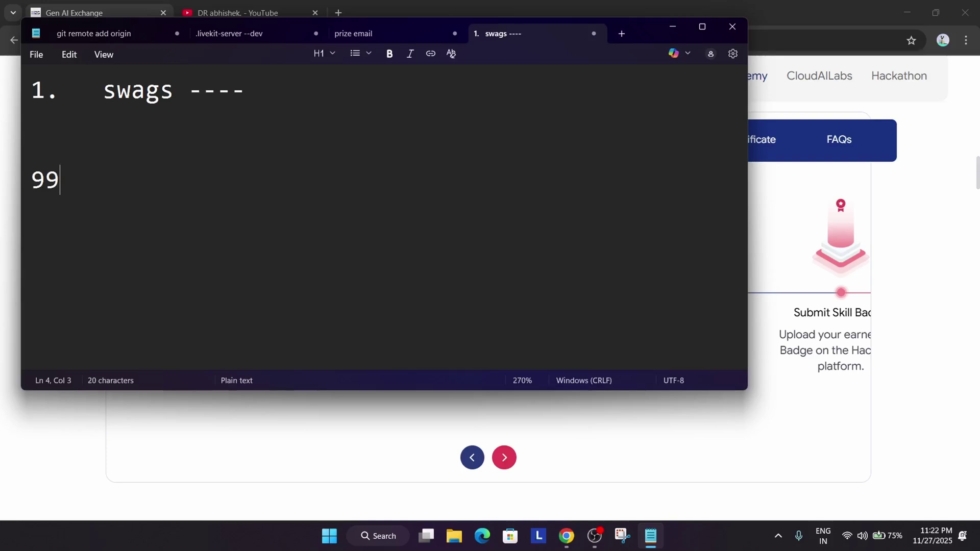
type("% swa")
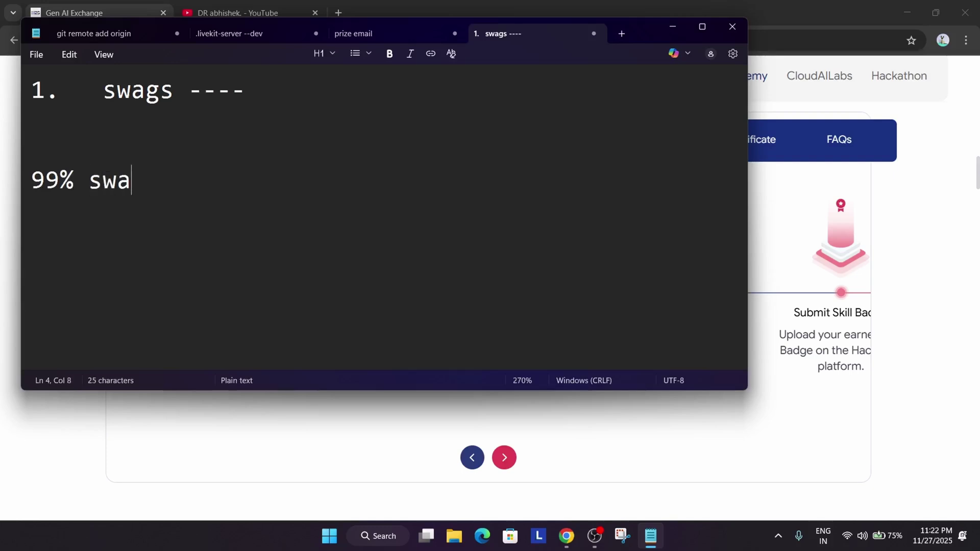
type("gs not g")
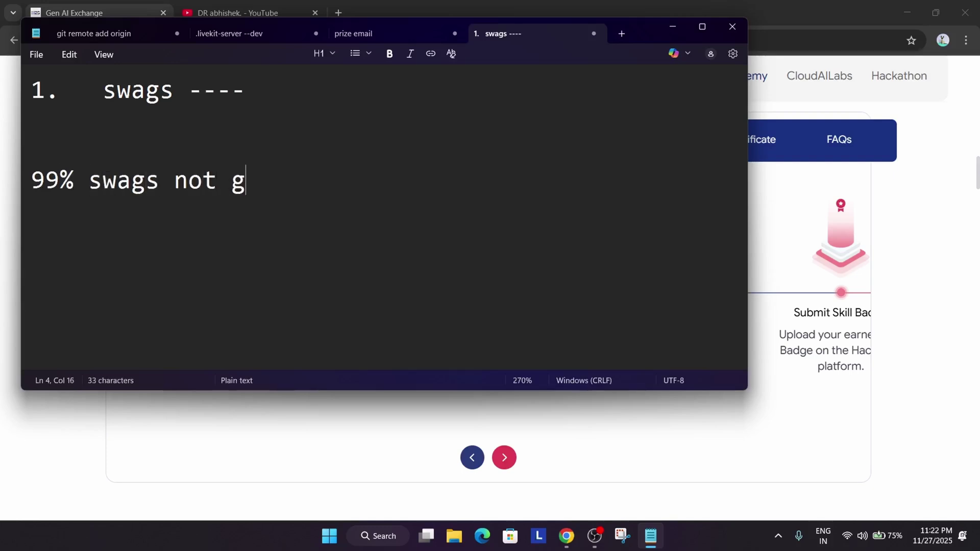
type("ive 1%")
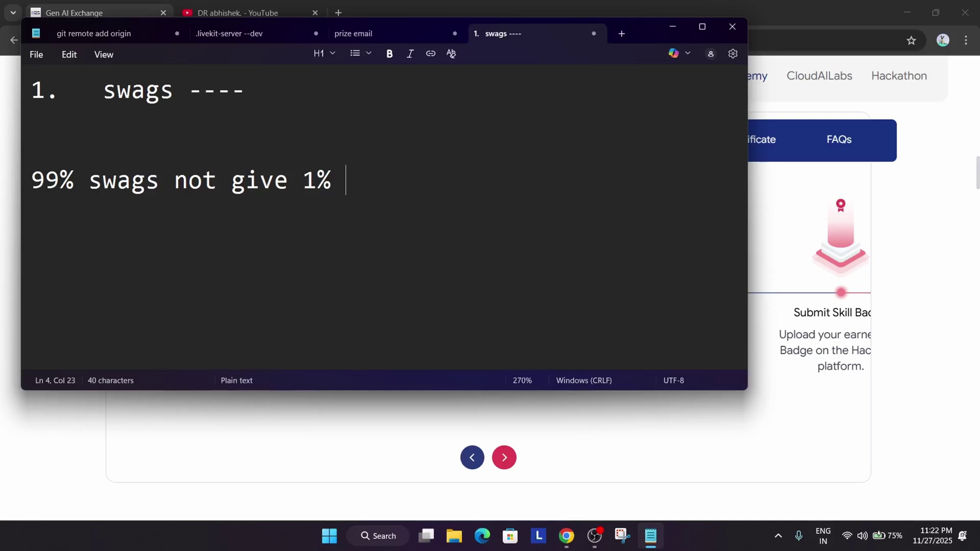
Step: Write the '2. certifates for' heading on a new line, then return to the Academy page
key("BackSpace")
key("Return")
key("Return")
key("Return")
type("2. cer")
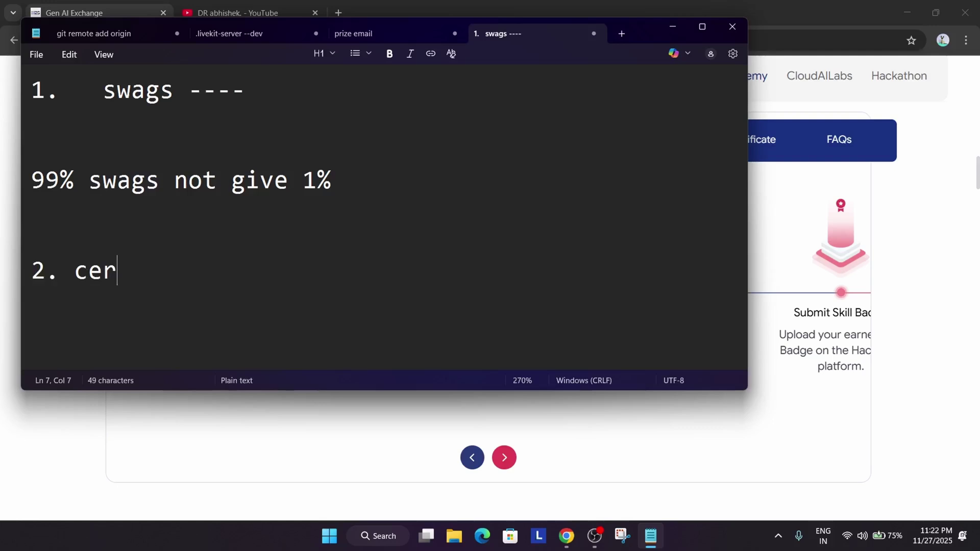
type("tifca")
key("BackSpace")
key("BackSpace")
type("a")
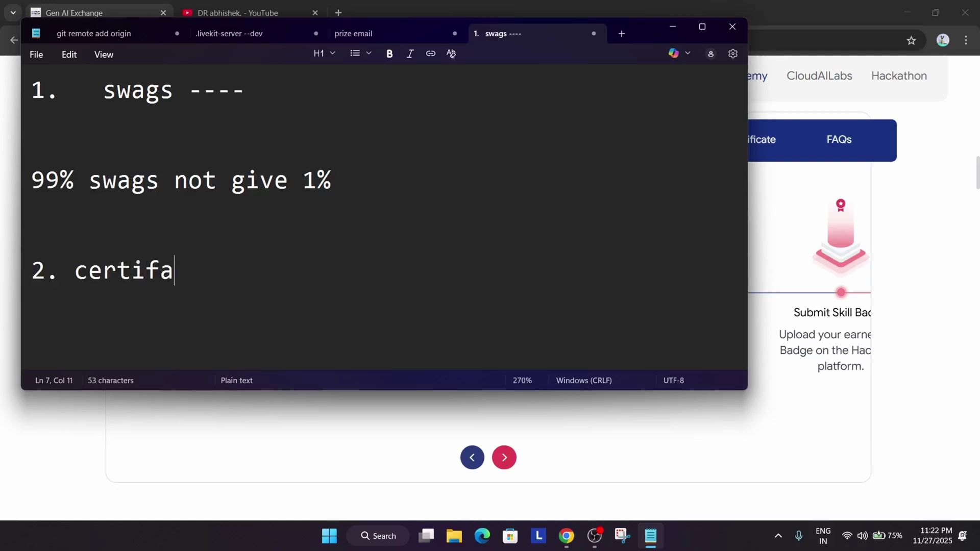
type("tesd")
key("BackSpace")
key("BackSpace")
key("BackSpace")
key("BackSpace")
type("s for")
key("Return")
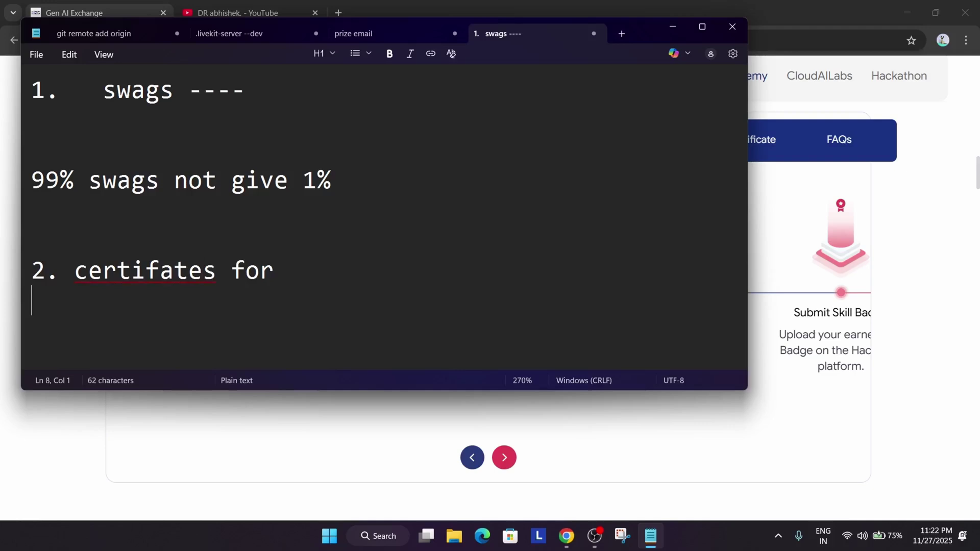
key("alt+Tab")
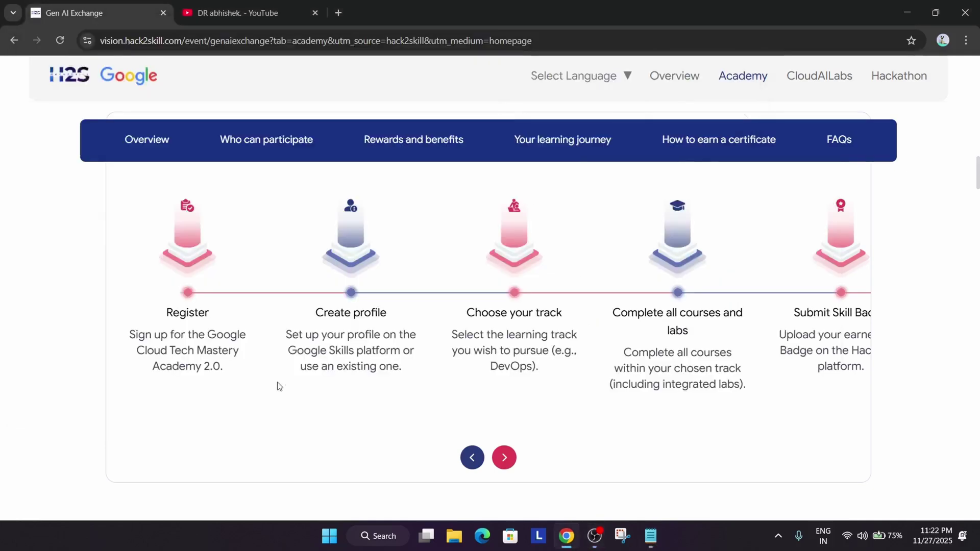
scroll(278, 387, "down", 3)
scroll(332, 405, "down", 4)
scroll(332, 405, "down", 4)
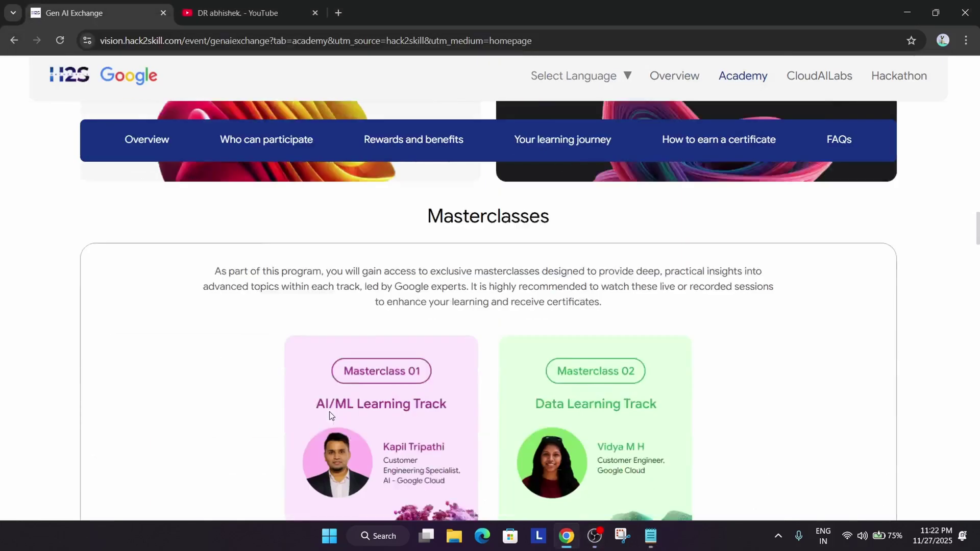
scroll(330, 415, "down", 5)
scroll(331, 415, "down", 3)
scroll(331, 414, "up", 3)
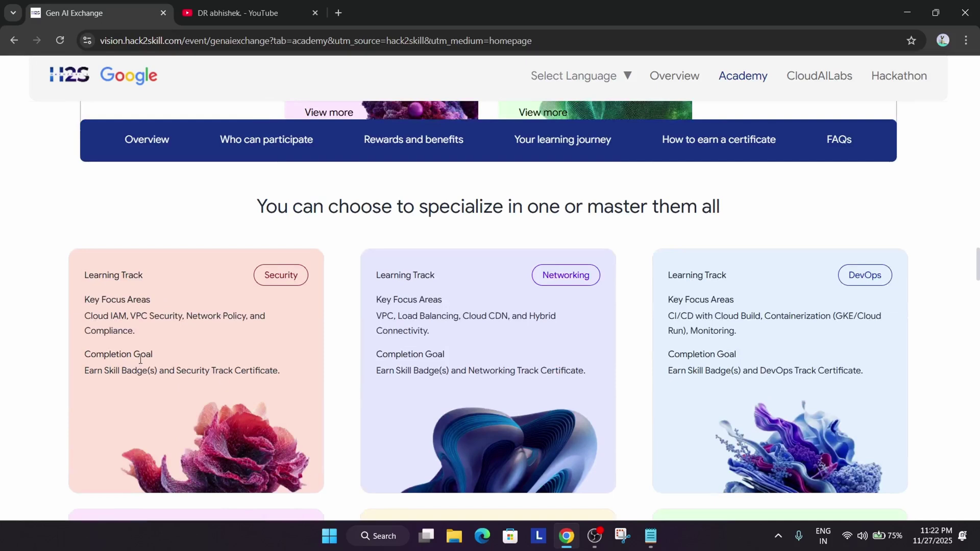
scroll(142, 360, "down", 3)
scroll(145, 361, "down", 3)
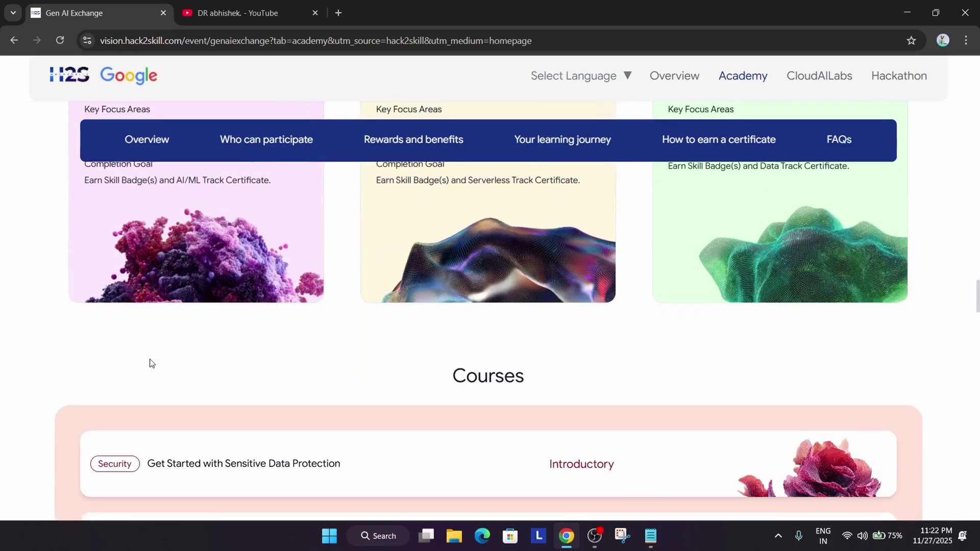
scroll(151, 363, "down", 3)
scroll(164, 360, "up", 3)
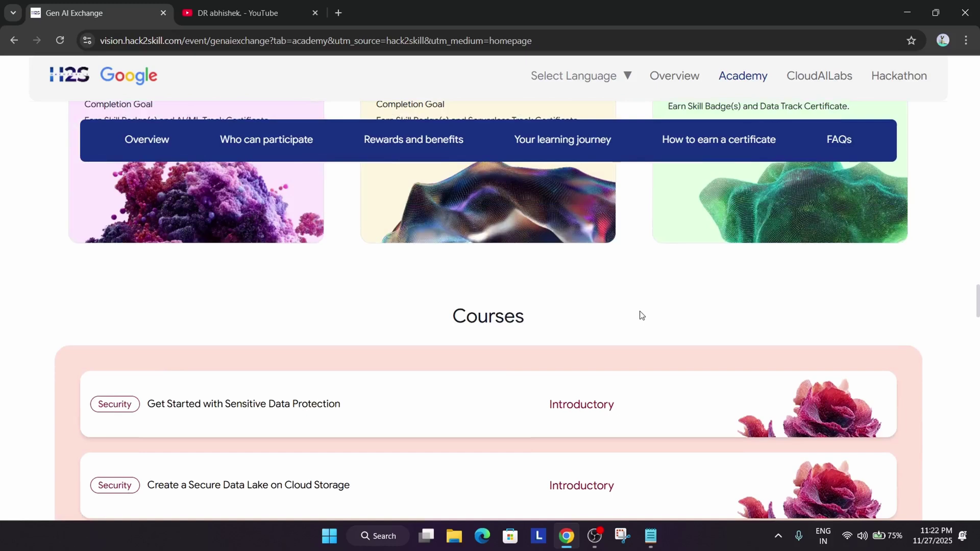
scroll(639, 314, "down", 2)
scroll(397, 341, "down", 2)
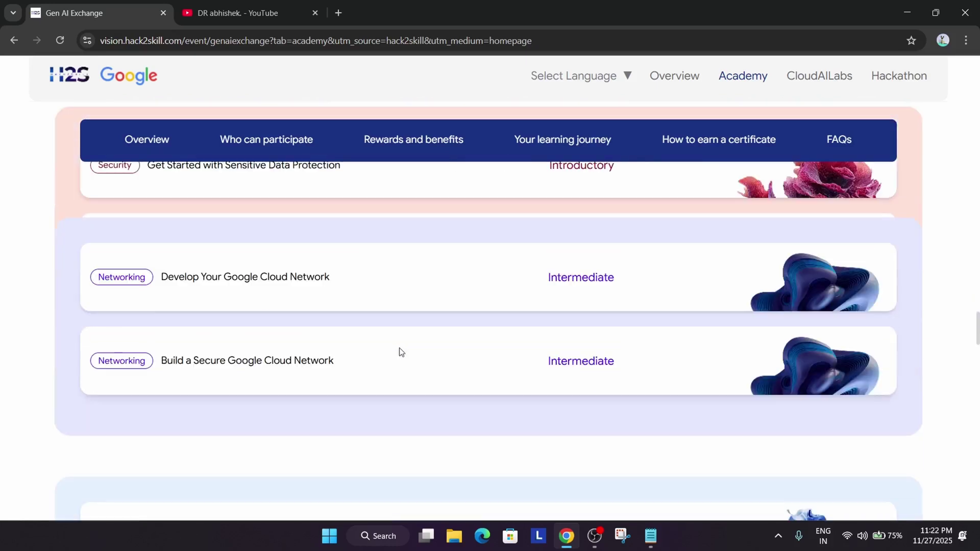
scroll(399, 348, "up", 2)
scroll(399, 348, "up", 1)
scroll(399, 347, "down", 3)
scroll(399, 347, "down", 5)
scroll(399, 346, "down", 3)
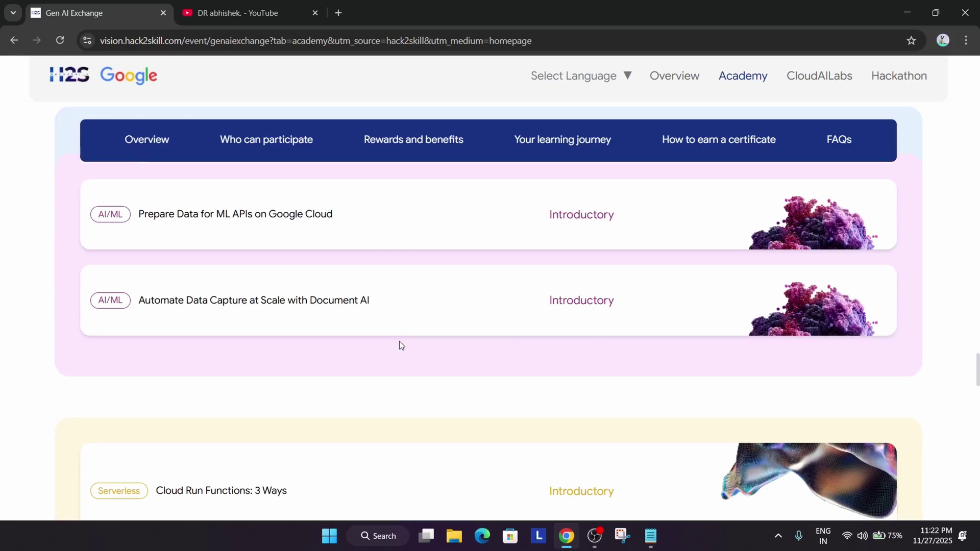
scroll(399, 345, "down", 3)
scroll(399, 345, "up", 1)
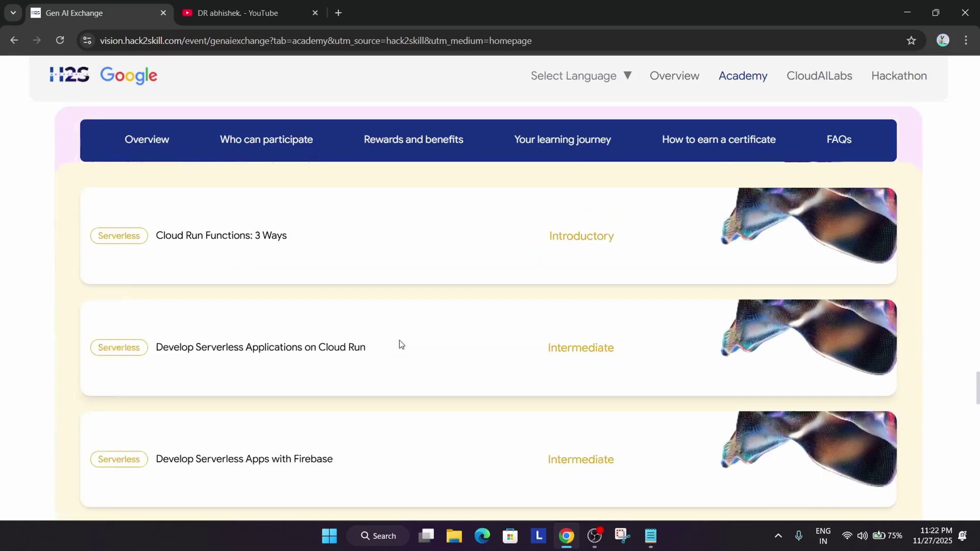
scroll(402, 340, "up", 3)
scroll(405, 337, "up", 3)
scroll(408, 331, "up", 3)
scroll(408, 330, "down", 3)
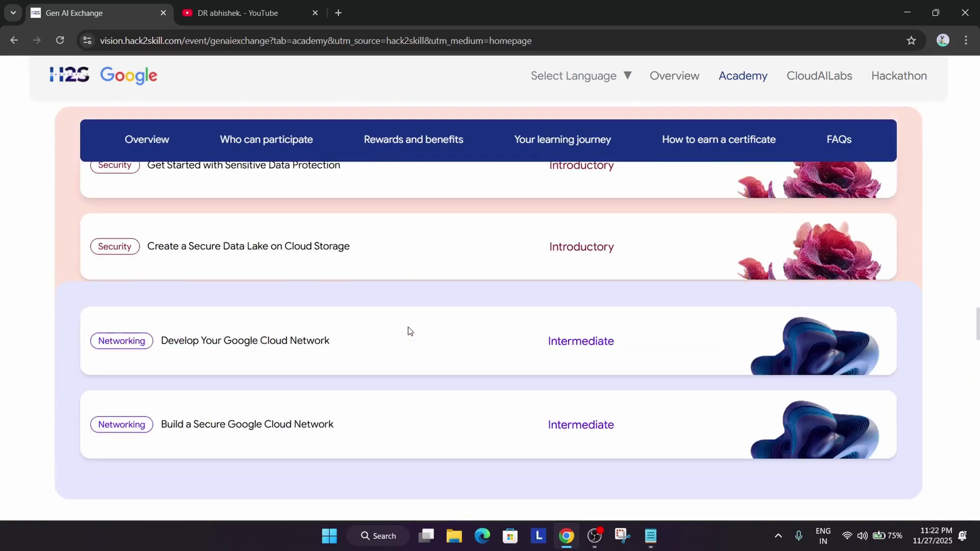
scroll(407, 330, "down", 3)
scroll(407, 331, "down", 3)
scroll(402, 367, "down", 3)
scroll(401, 414, "down", 3)
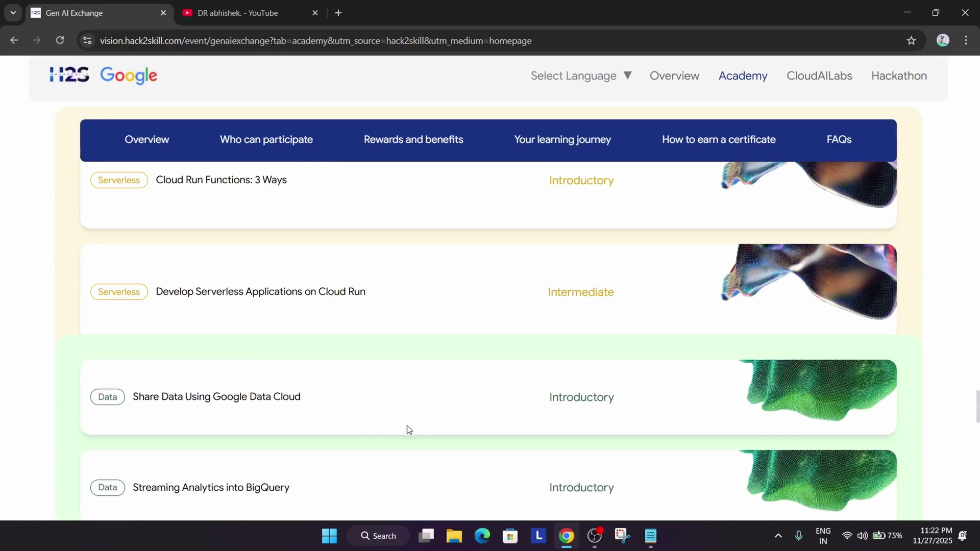
scroll(406, 427, "down", 2)
scroll(407, 421, "down", 3)
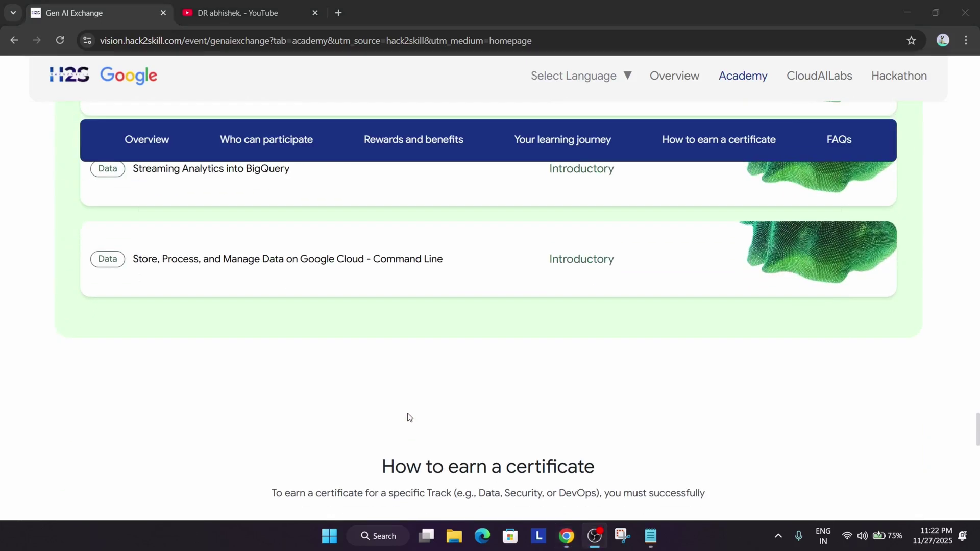
Step: Note '---1 single', 'all 5 --- 5 cert' and '1 dat 1 security', then begin '3.'
key("alt+Tab")
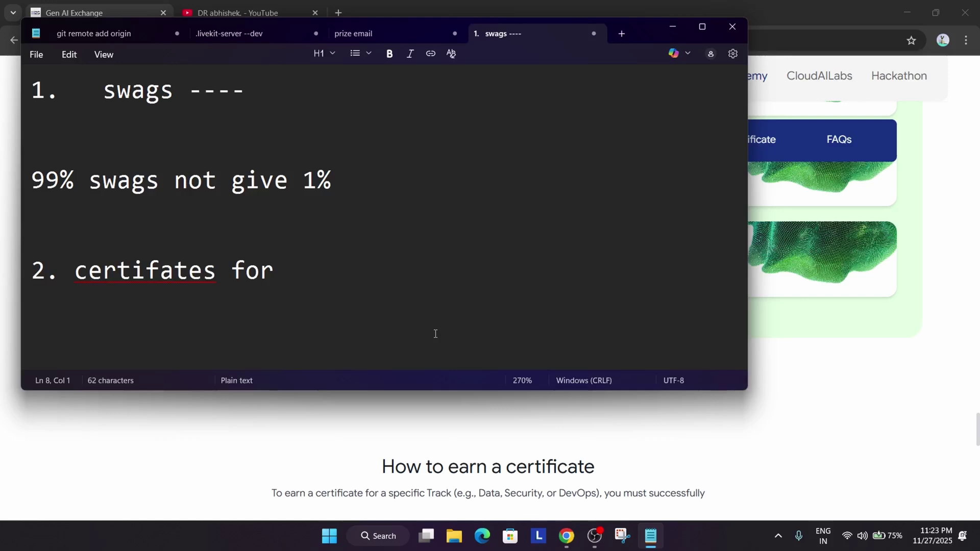
type("---")
type("1 sing")
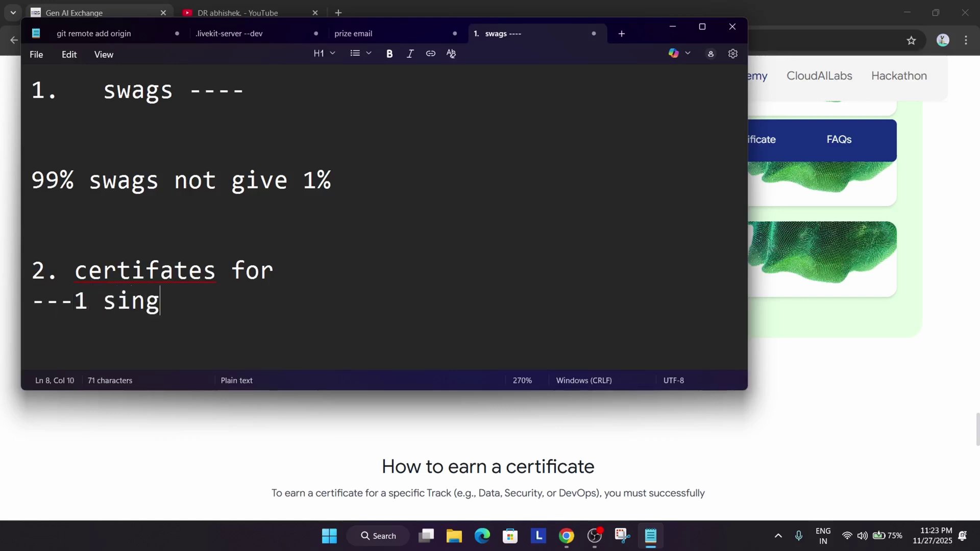
type("le")
key("Return")
key("Return")
type("a")
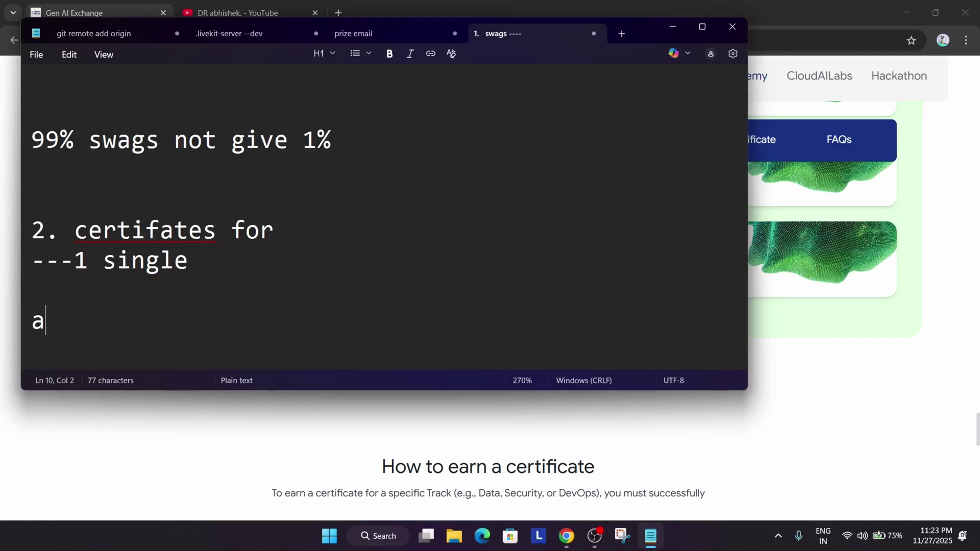
type("ll 5 ")
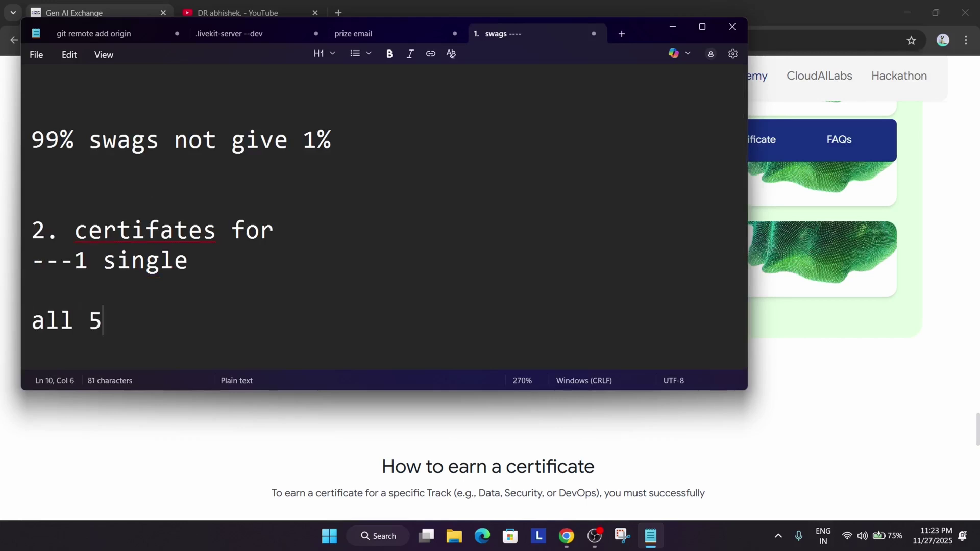
type("--- ")
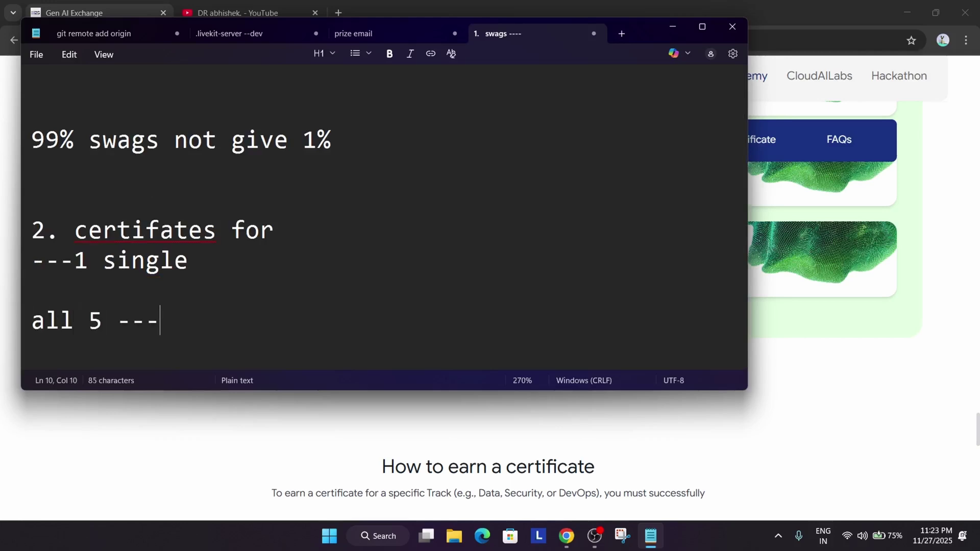
type("5 cer")
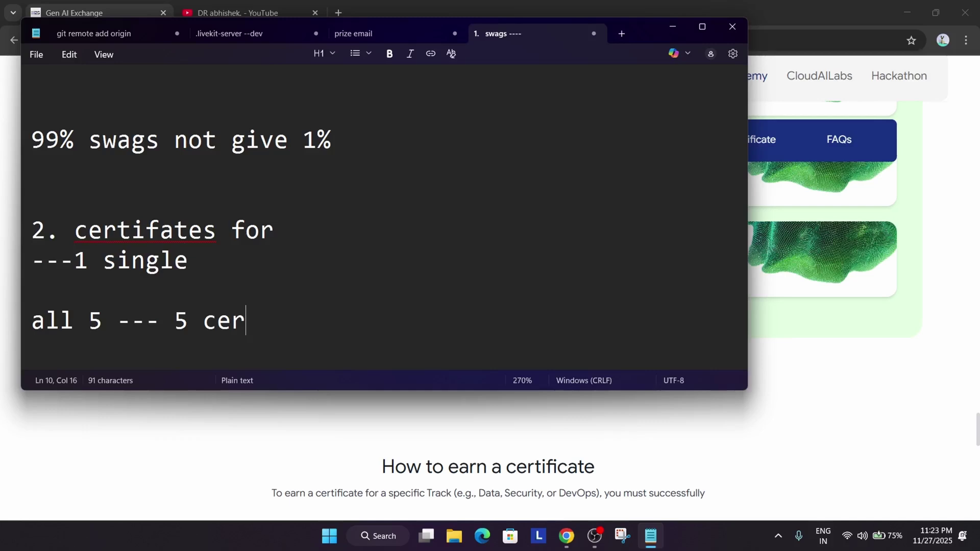
type("t")
key("Return")
key("Return")
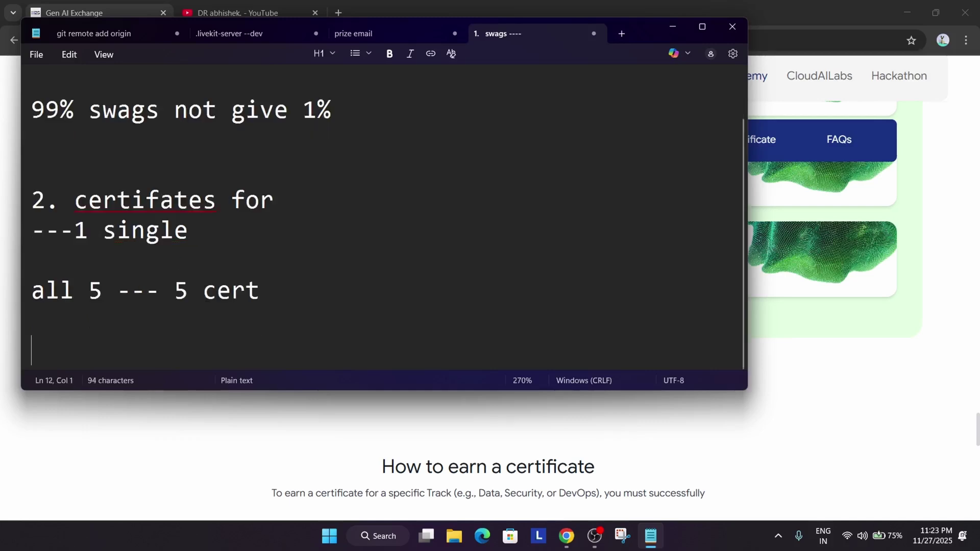
type("1 dat ")
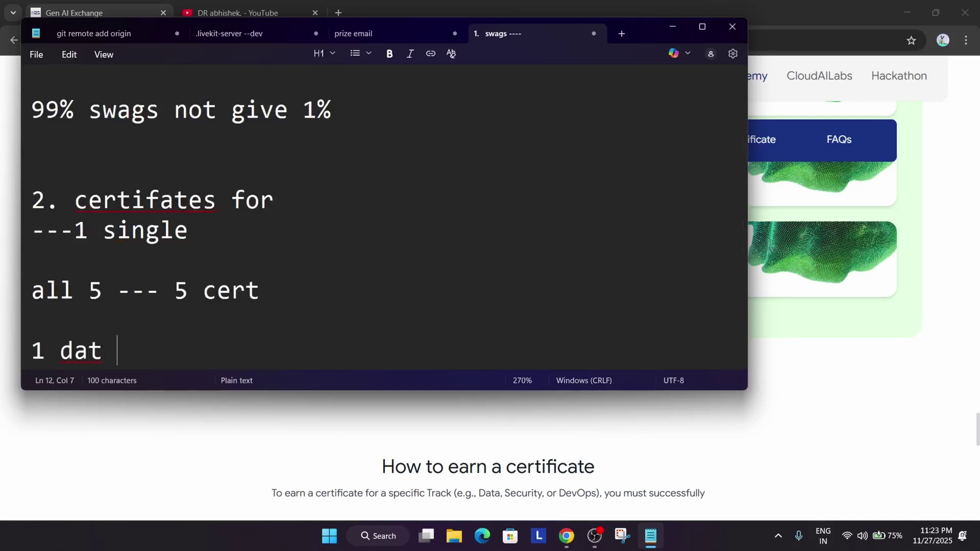
type("1 secur")
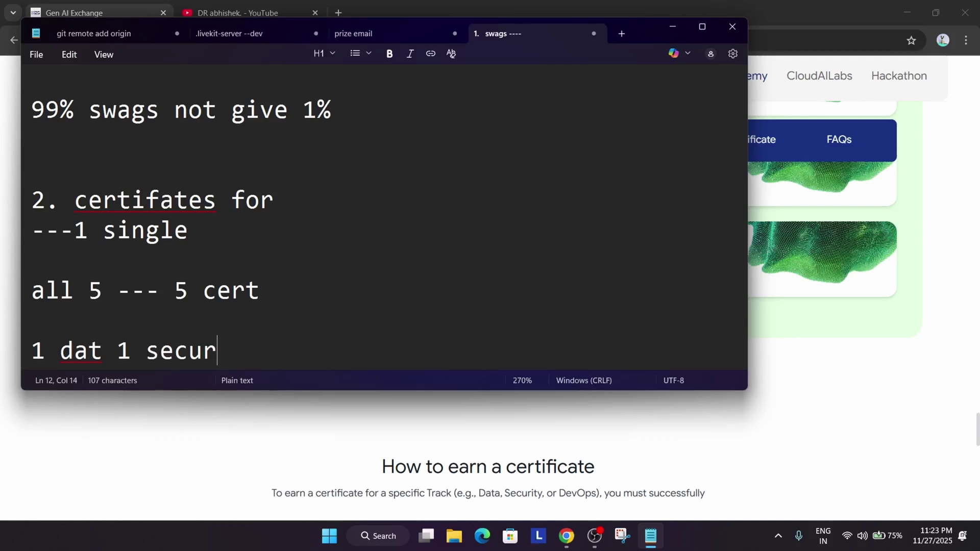
type("ity")
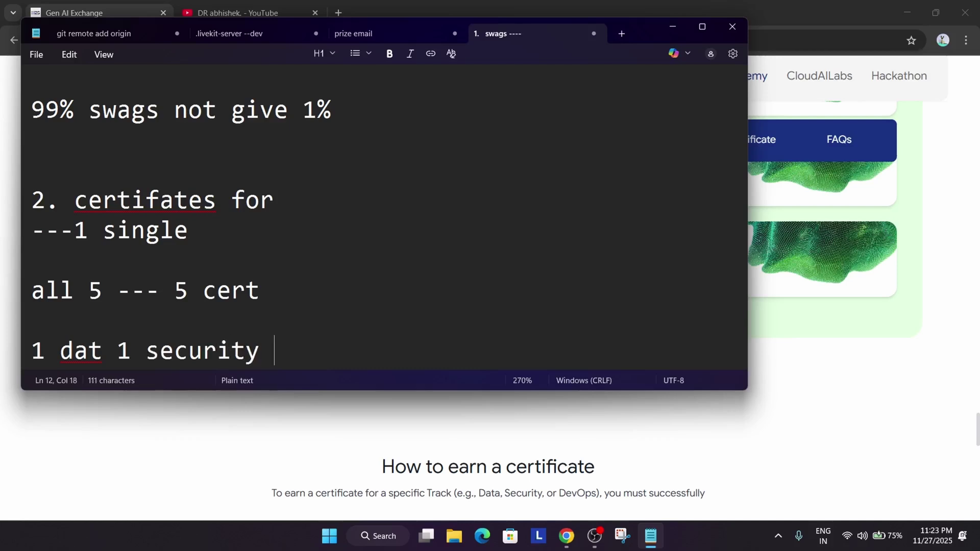
key("Return")
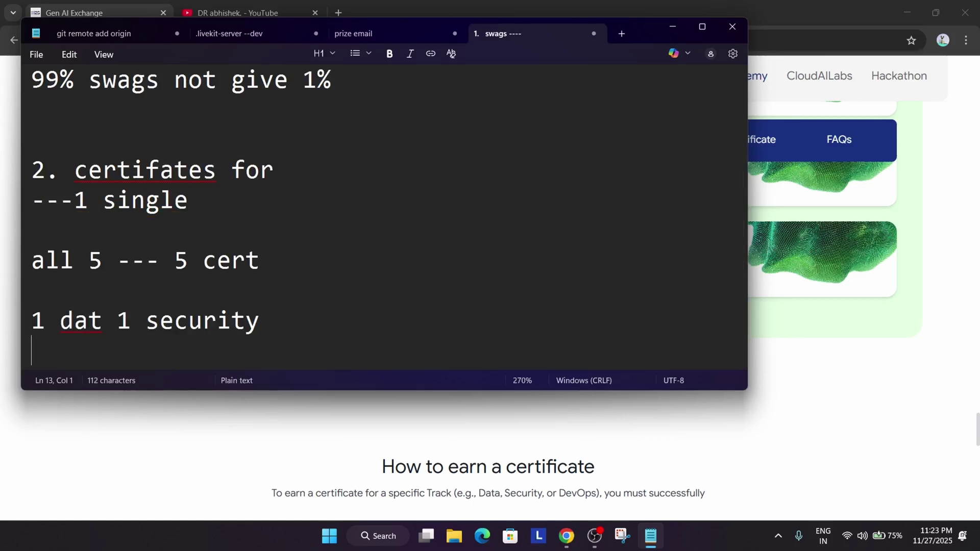
type("3.")
Step: Search the DR abhishek. channel for 'credits' and scroll its cloud credits results
left_click(801, 350)
left_click(285, 11)
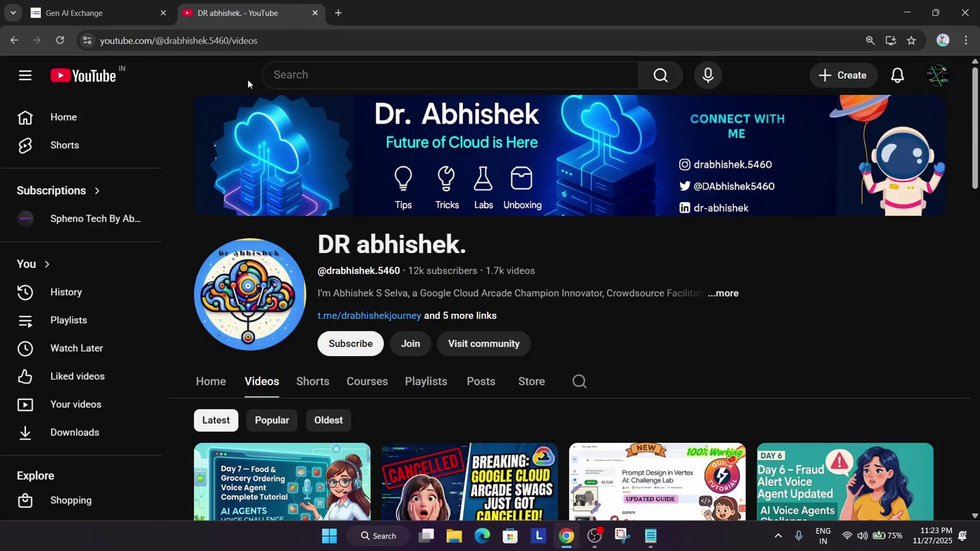
scroll(584, 344, "down", 1)
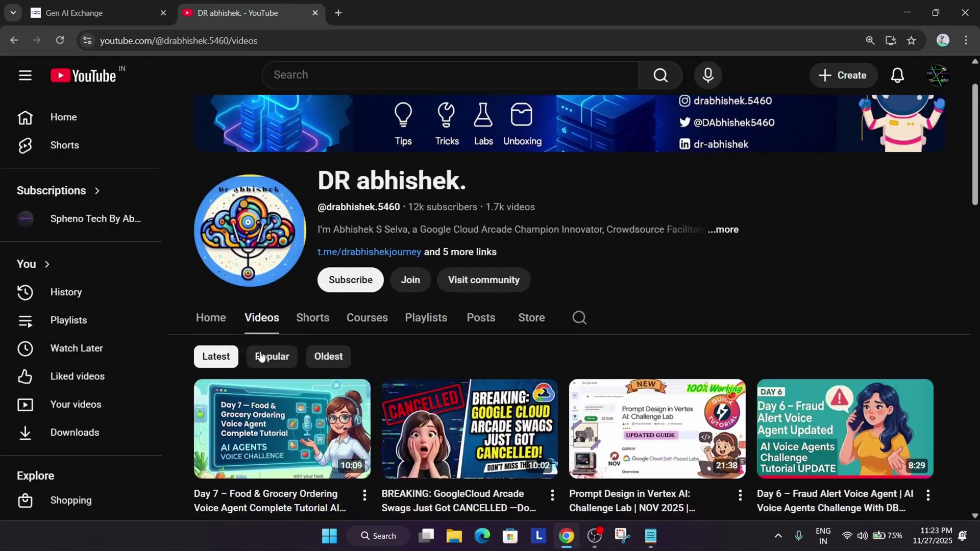
left_click(572, 320)
type("cre")
type("dits")
key("Return")
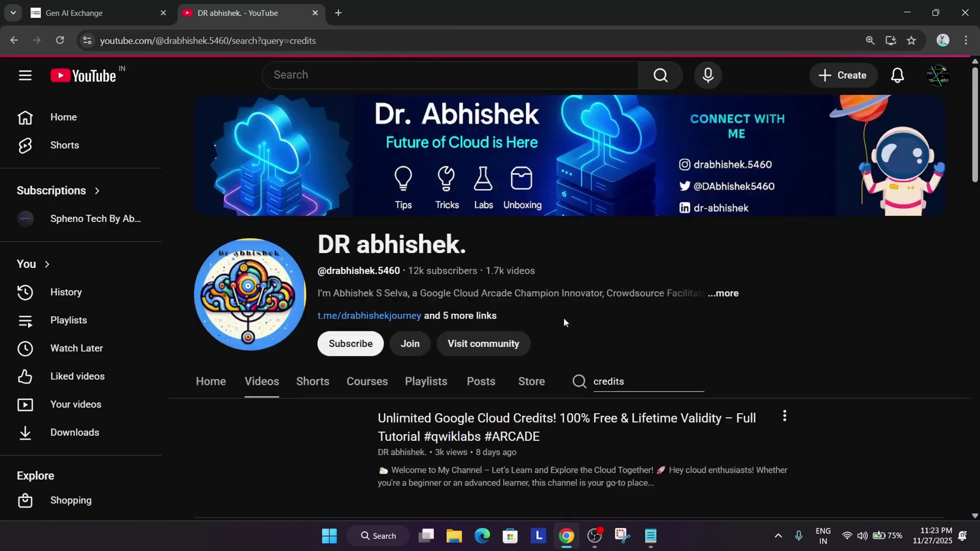
scroll(563, 321, "down", 2)
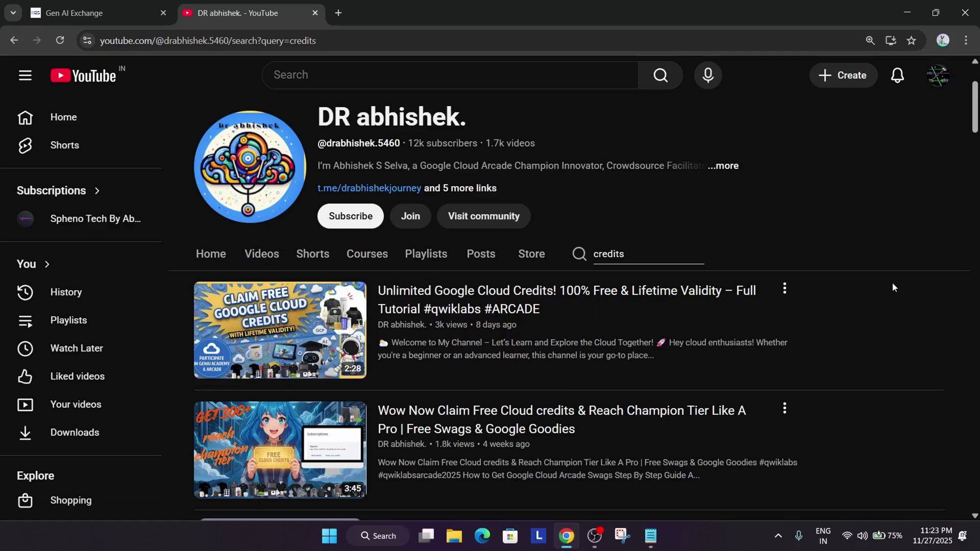
scroll(891, 285, "down", 2)
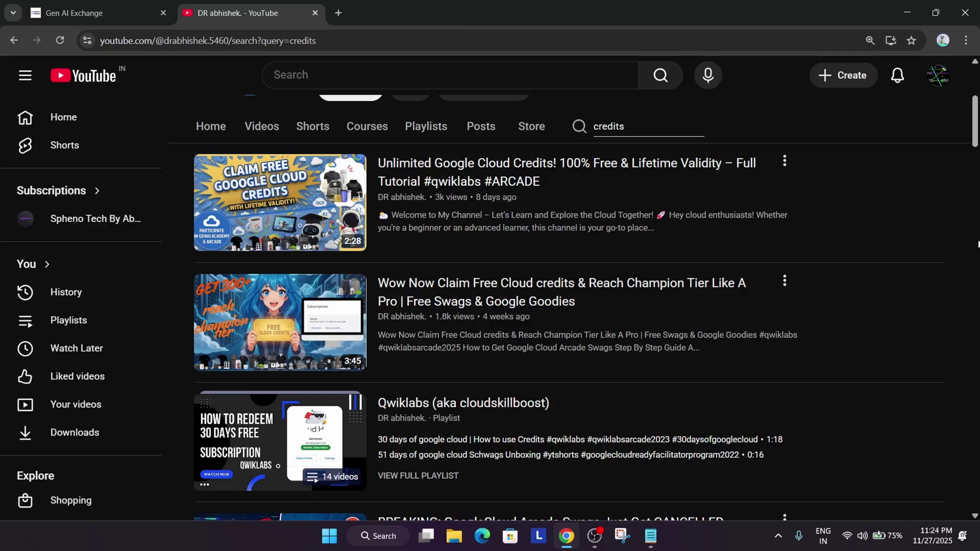
mouse_move(279, 450)
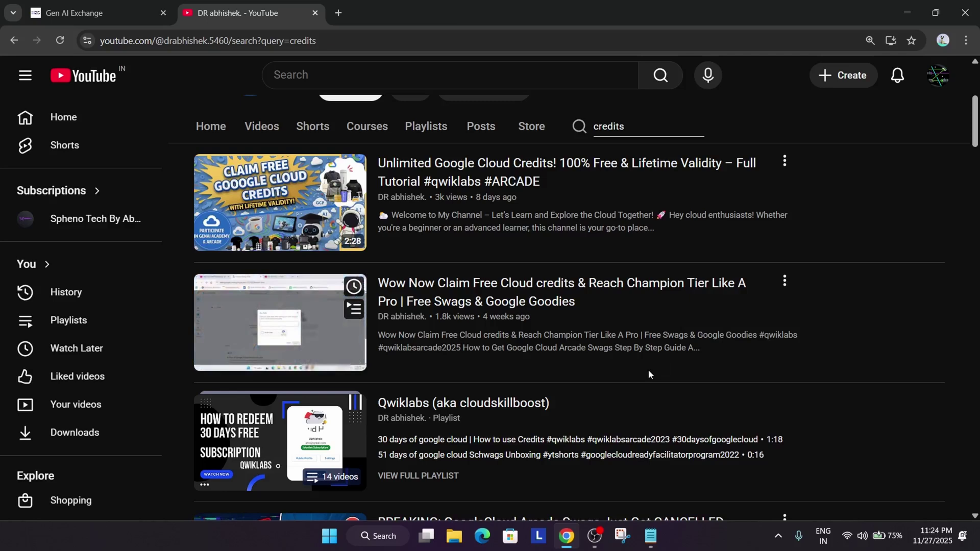
Step: Type '3. credits' below the certificate notes and start a '4.' item
left_click(649, 536)
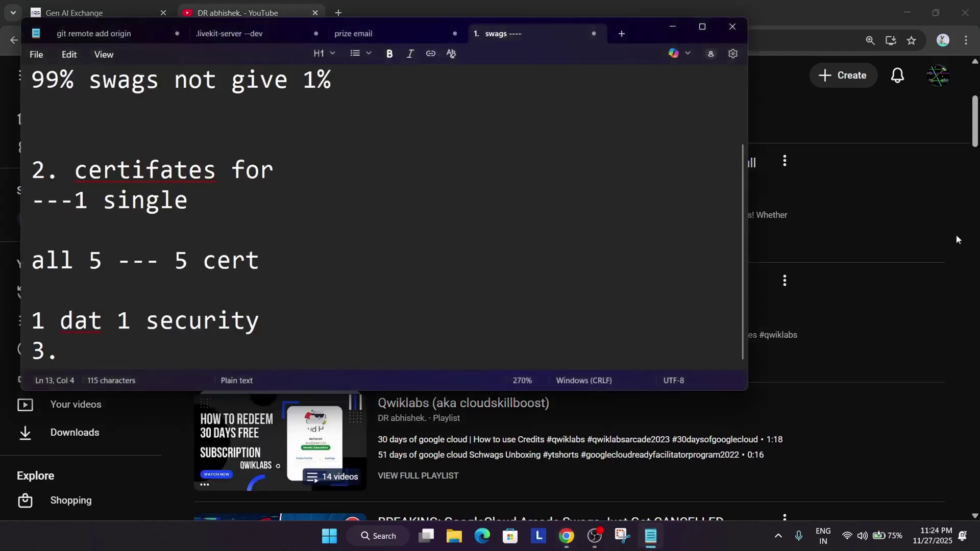
type("cer")
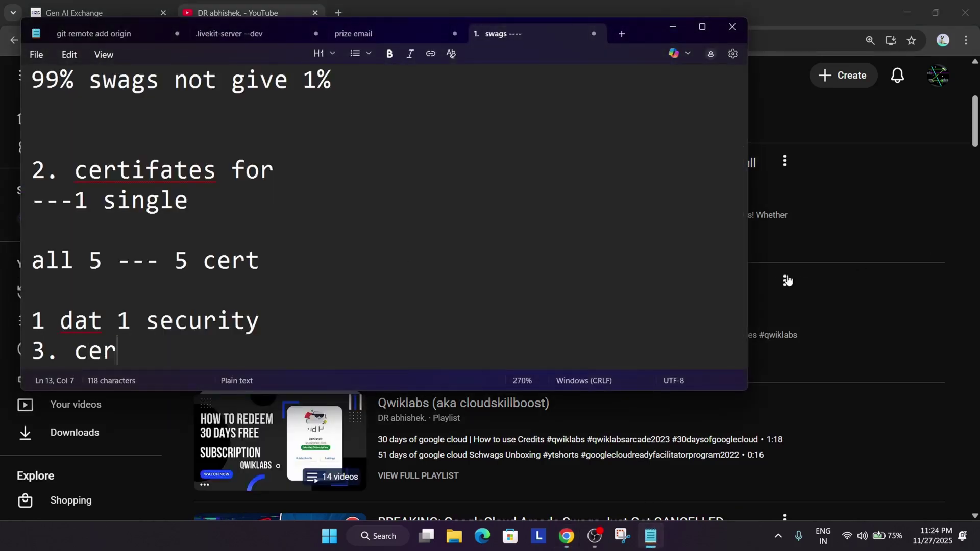
type("edits")
key("Return")
key("BackSpace")
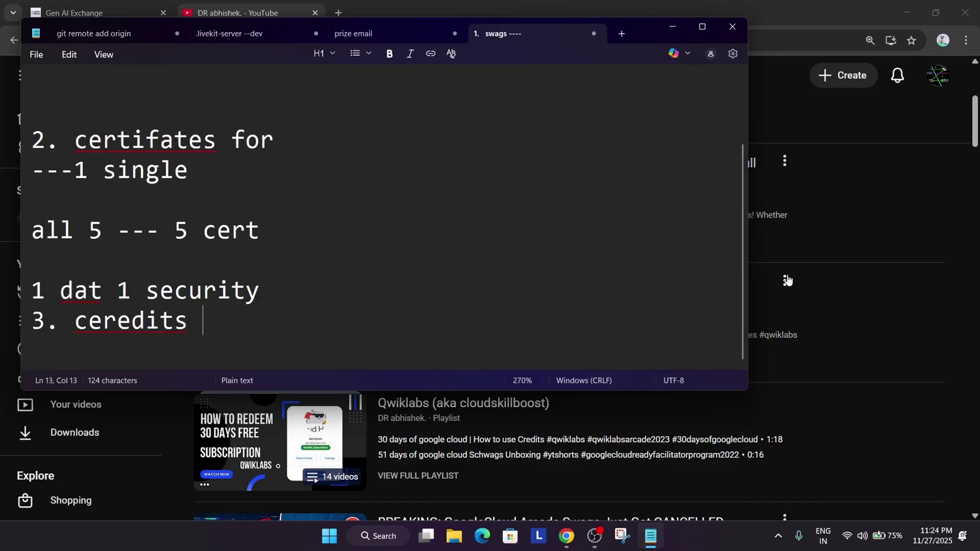
key("BackSpace")
key("BackSpace")
key("BackSpace")
key("BackSpace")
key("BackSpace")
key("BackSpace")
key("BackSpace")
key("BackSpace")
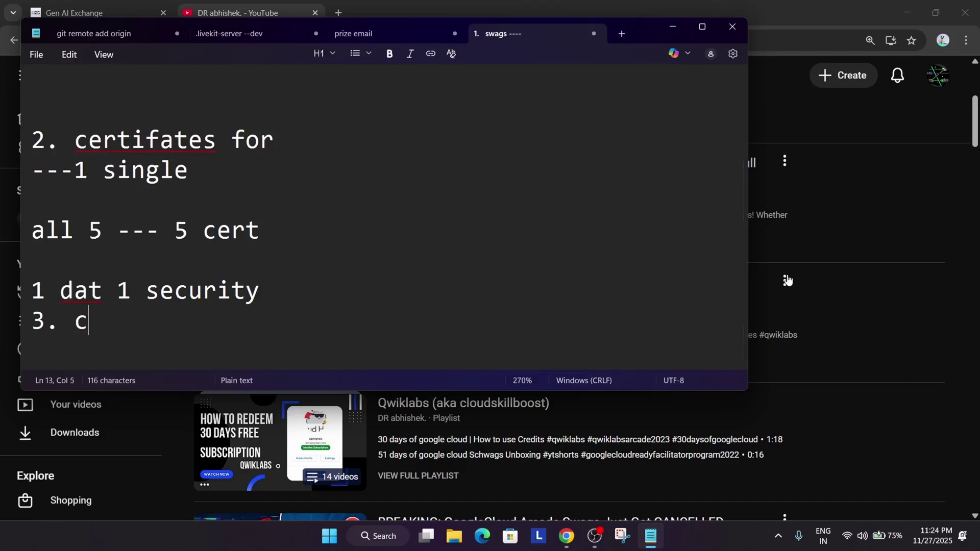
type("redits")
key("Return")
key("Return")
key("Return")
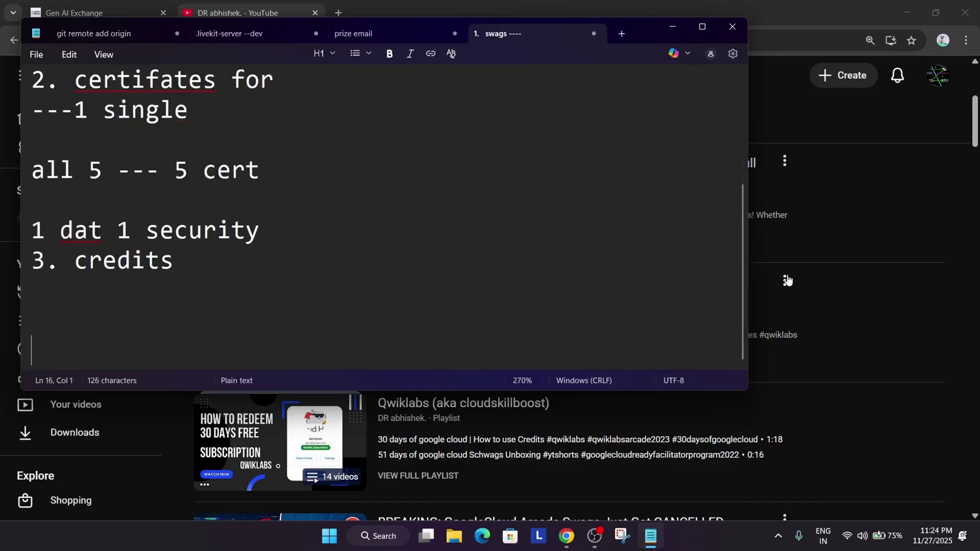
type("4.")
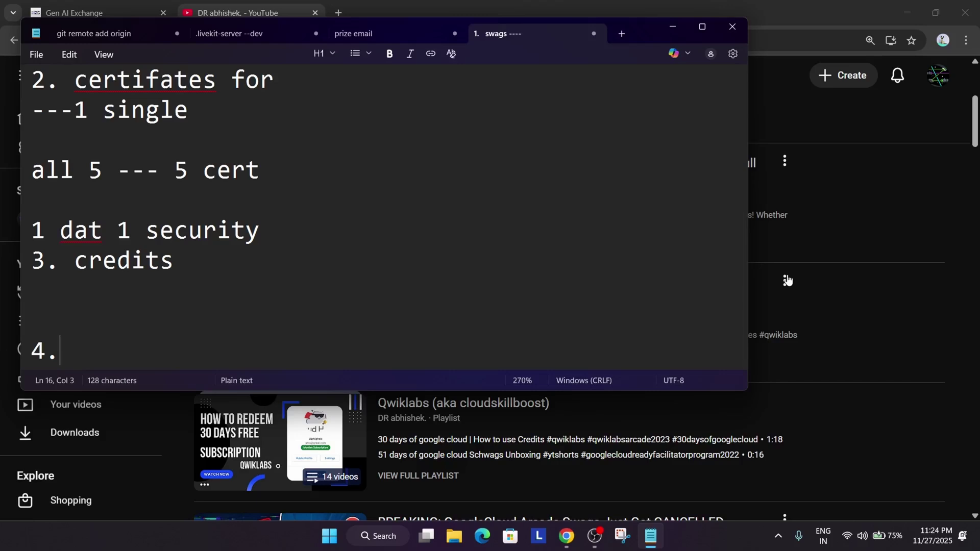
type(".")
Step: Replace the channel search term with 'geni ai academy' and review the Academy guide results
left_click(887, 120)
double_click(657, 132)
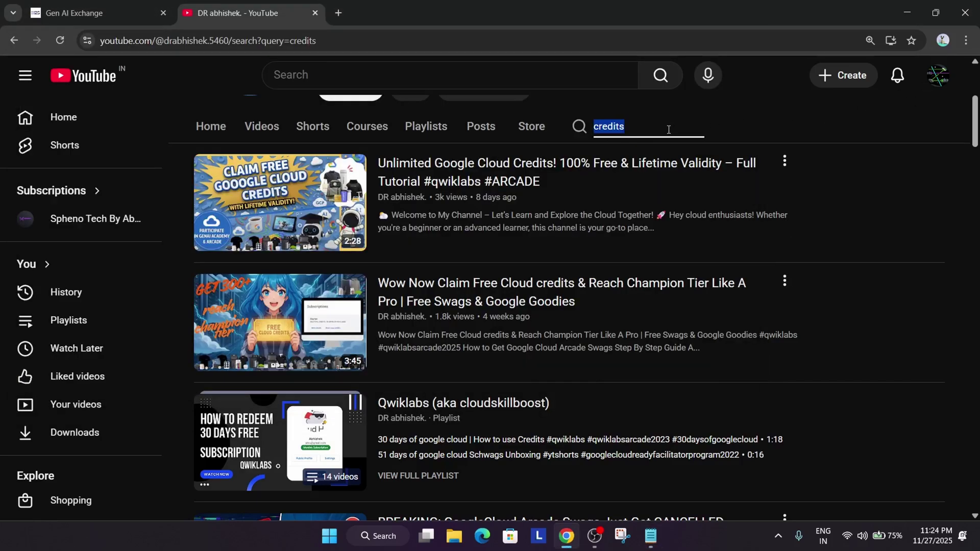
type("gemn")
key("BackSpace")
key("BackSpace")
type("ni")
type("ai acade,k")
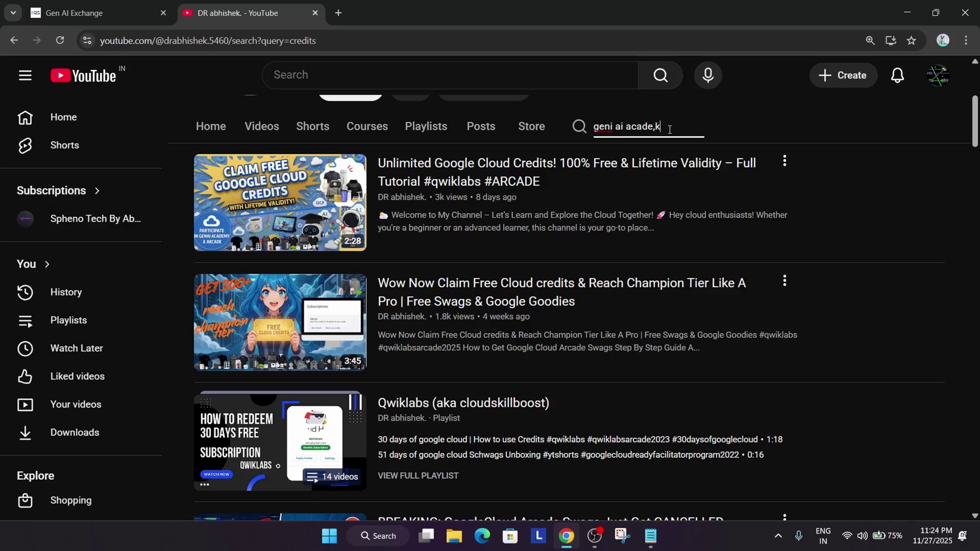
key("BackSpace")
key("BackSpace")
type("my")
key("Return")
scroll(617, 249, "down", 3)
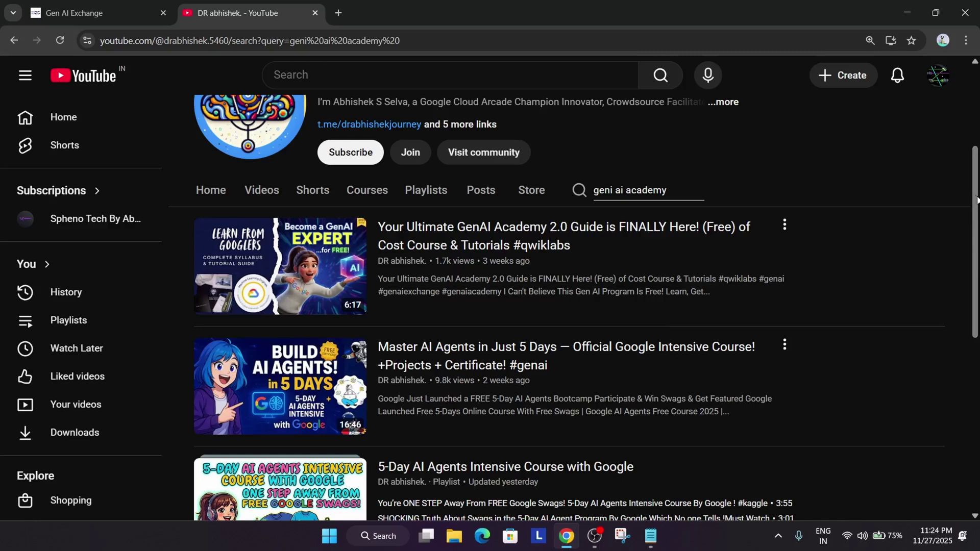
scroll(923, 203, "down", 2)
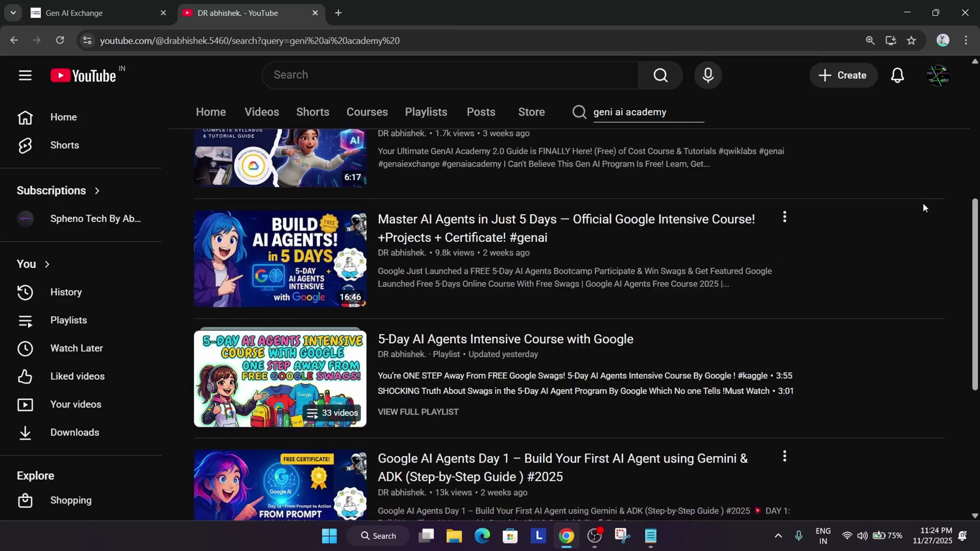
scroll(922, 203, "down", 1)
scroll(922, 203, "down", 2)
scroll(922, 208, "down", 1)
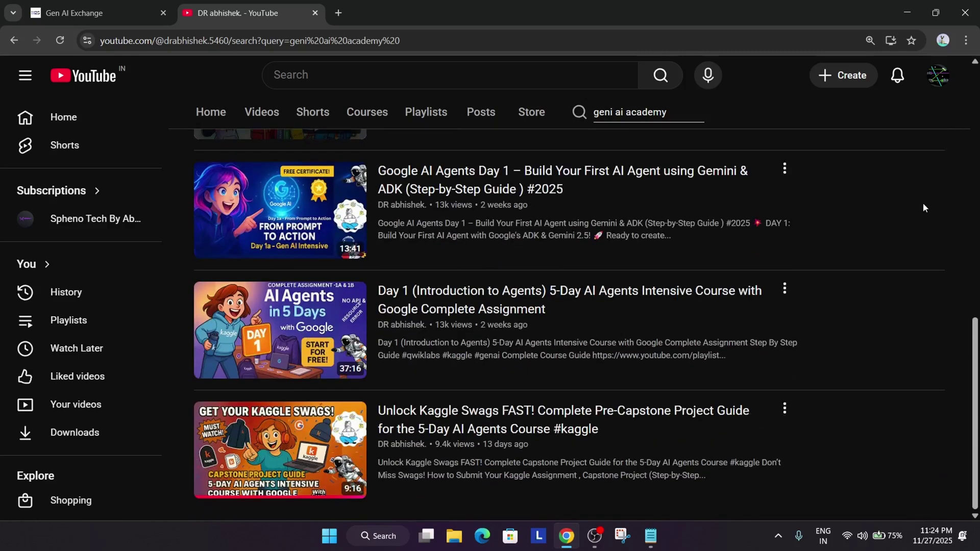
scroll(923, 207, "up", 4)
scroll(566, 207, "up", 4)
Step: Append '2.0' to the channel search and review the Academy 2.0 guide results
left_click(692, 376)
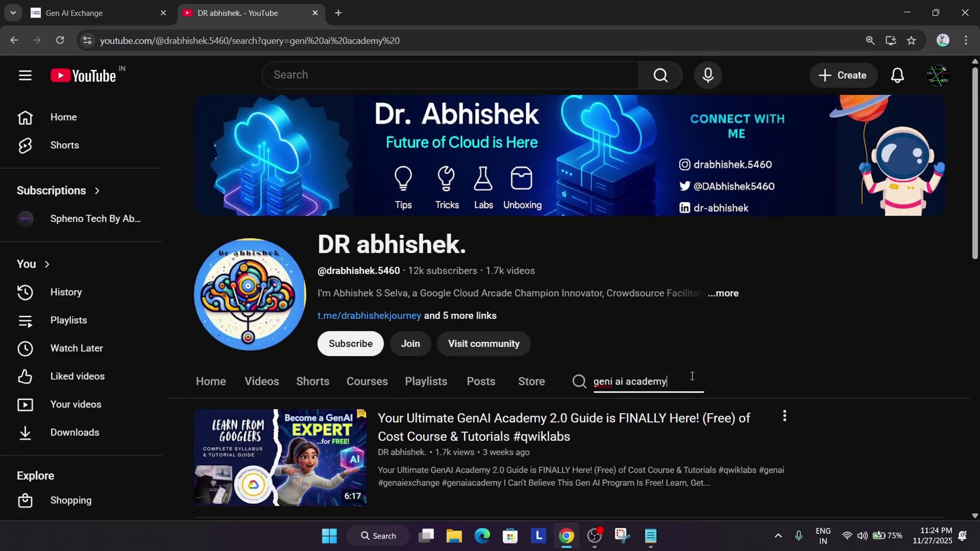
type("21")
type("0")
key("Return")
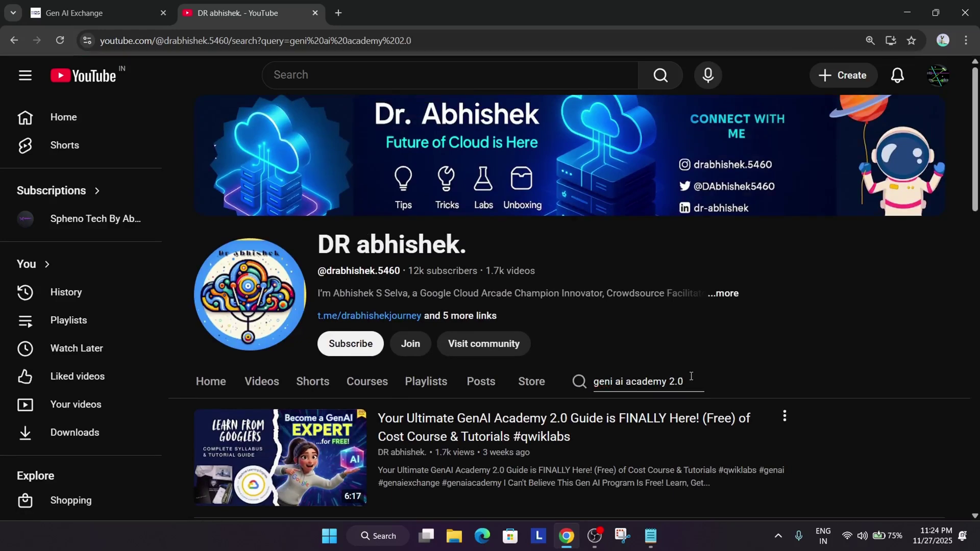
scroll(605, 325, "down", 3)
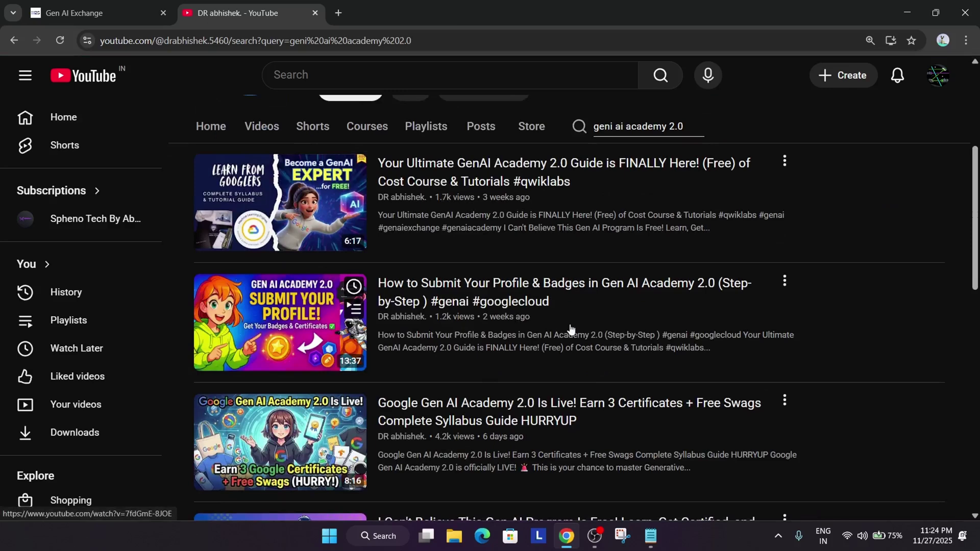
scroll(721, 352, "down", 3)
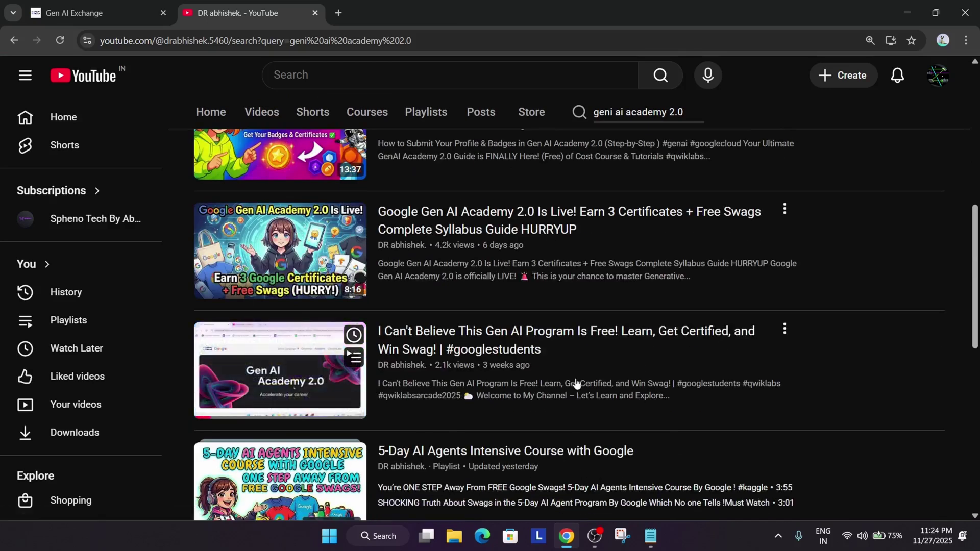
scroll(576, 383, "up", 3)
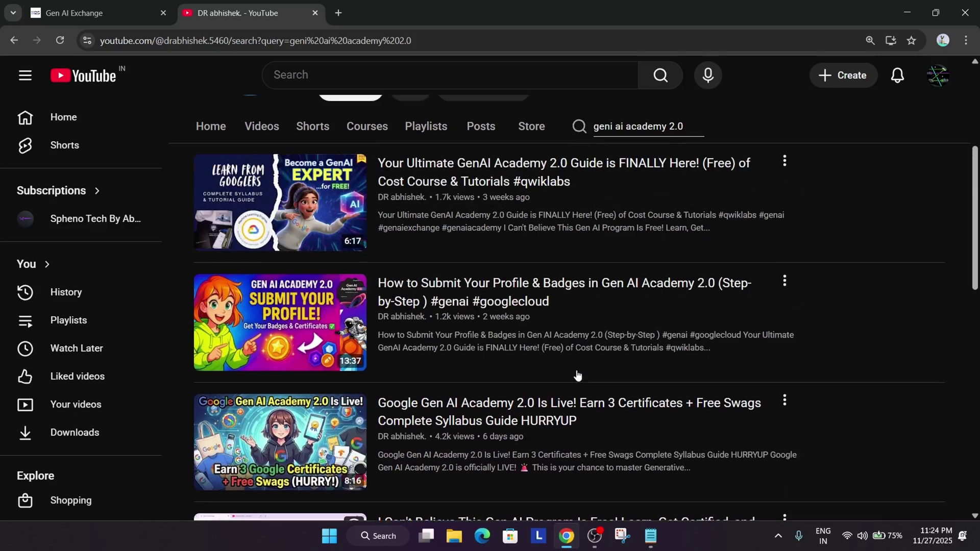
scroll(577, 374, "up", 2)
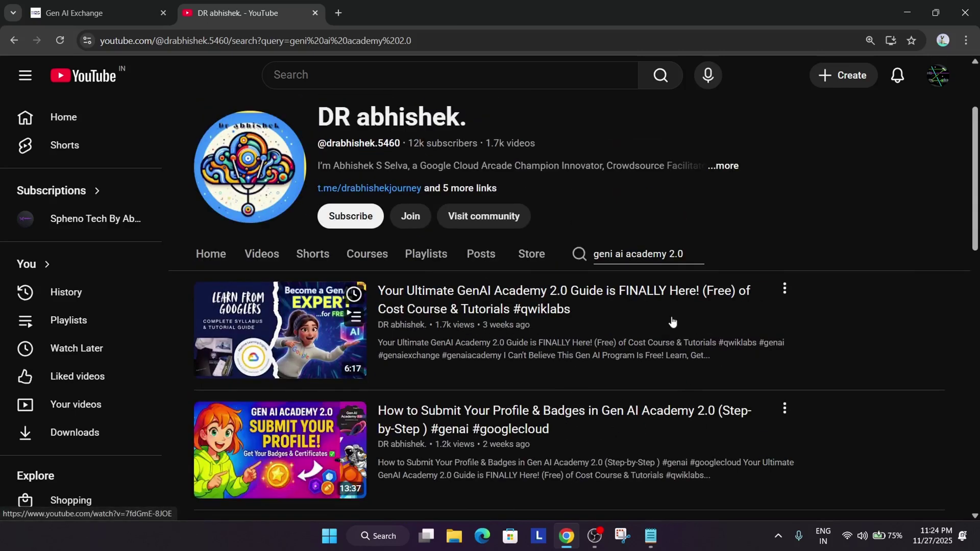
mouse_move(574, 330)
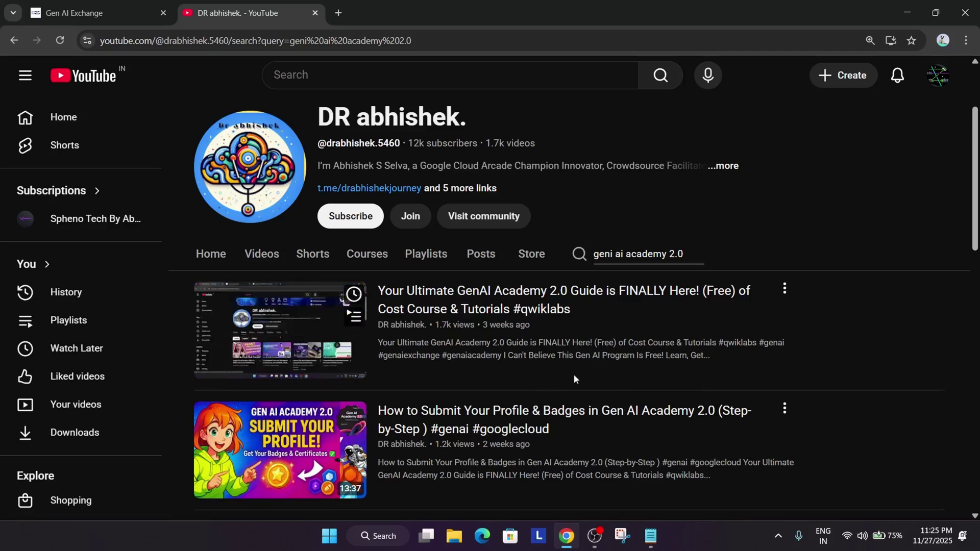
left_click(598, 539)
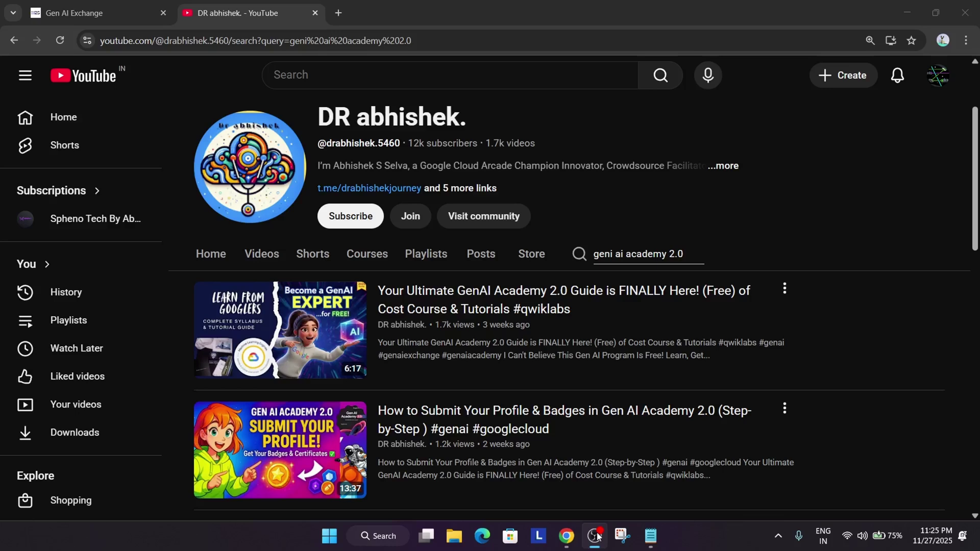
left_click(597, 538)
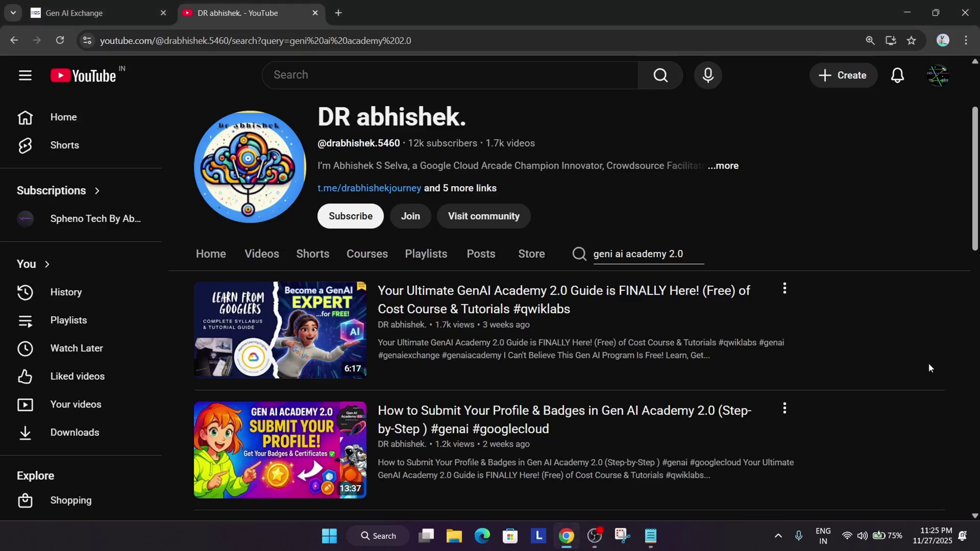
scroll(926, 361, "up", 2)
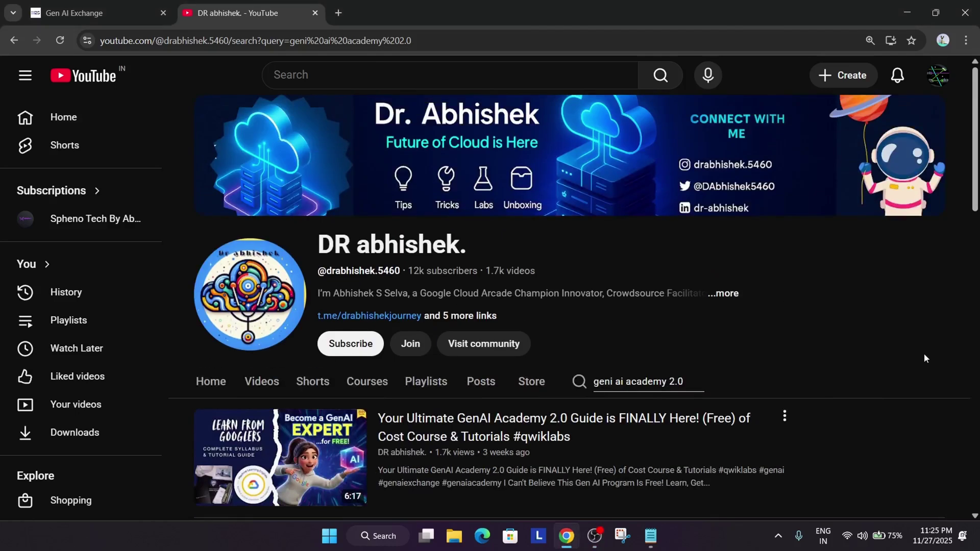